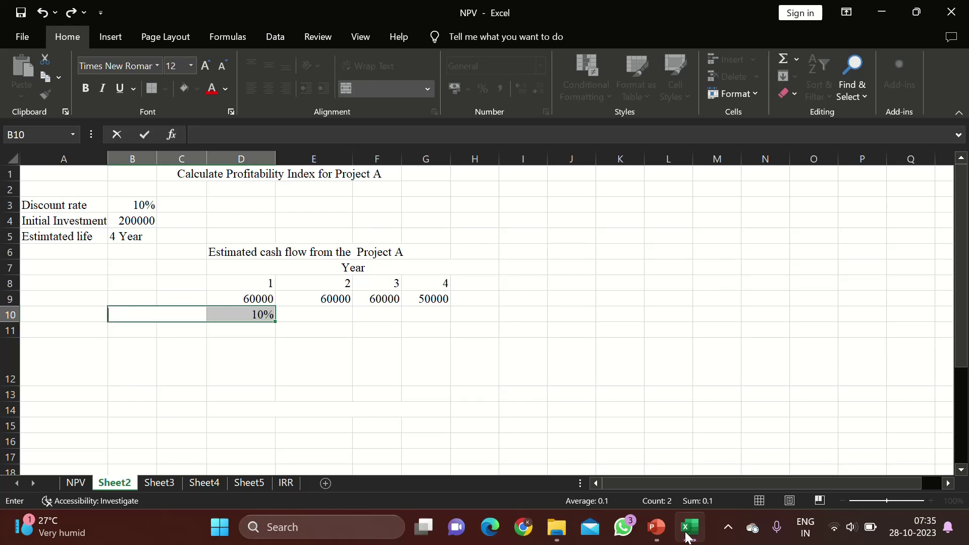
Clear the stray 10% value from cell D10
{"action": "left_click", "coordinate": [504, 438]}
{"action": "left_click", "coordinate": [265, 312]}
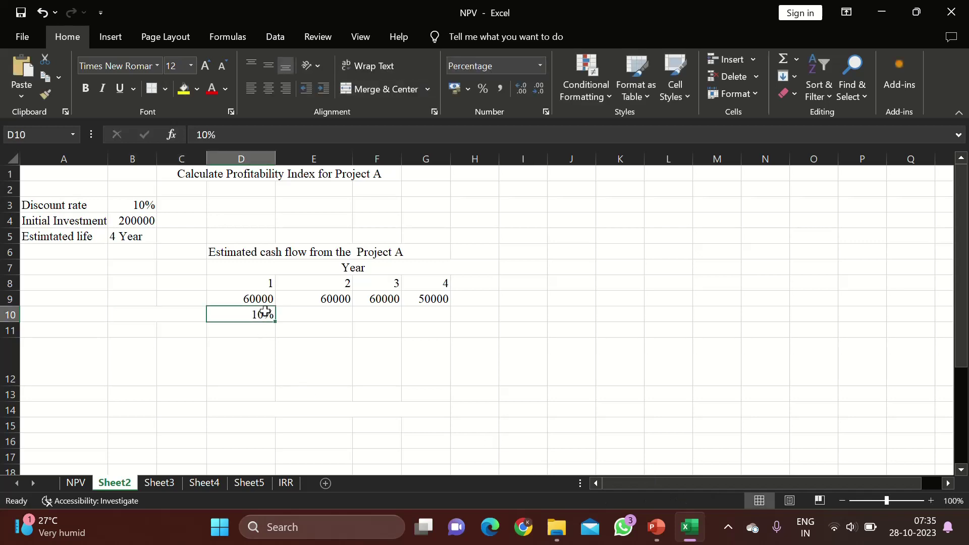
{"action": "key", "text": "Delete"}
{"action": "left_click", "coordinate": [70, 398]}
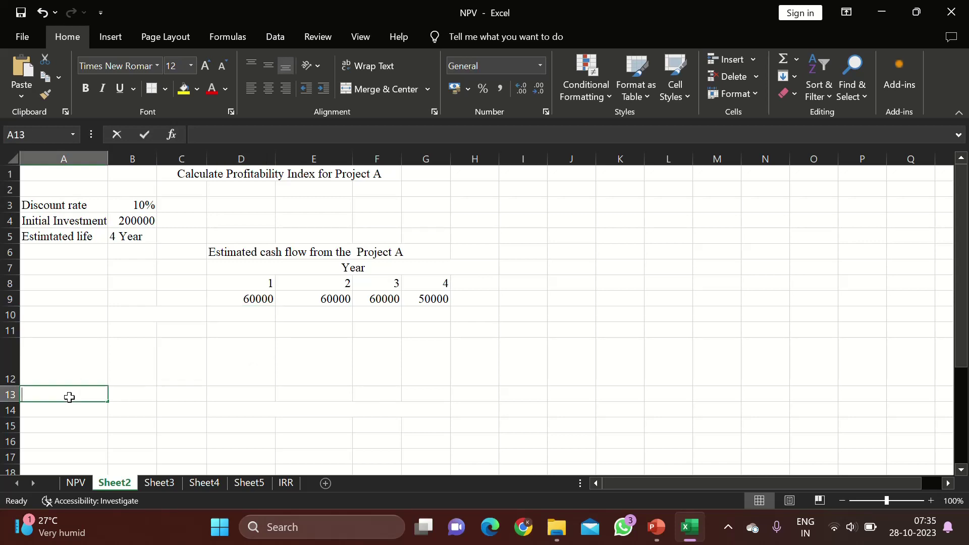
Label cell A13 'Solution'
{"action": "type", "text": "Pro"}
{"action": "key", "text": "BackSpace"}
{"action": "key", "text": "BackSpace"}
{"action": "key", "text": "BackSpace"}
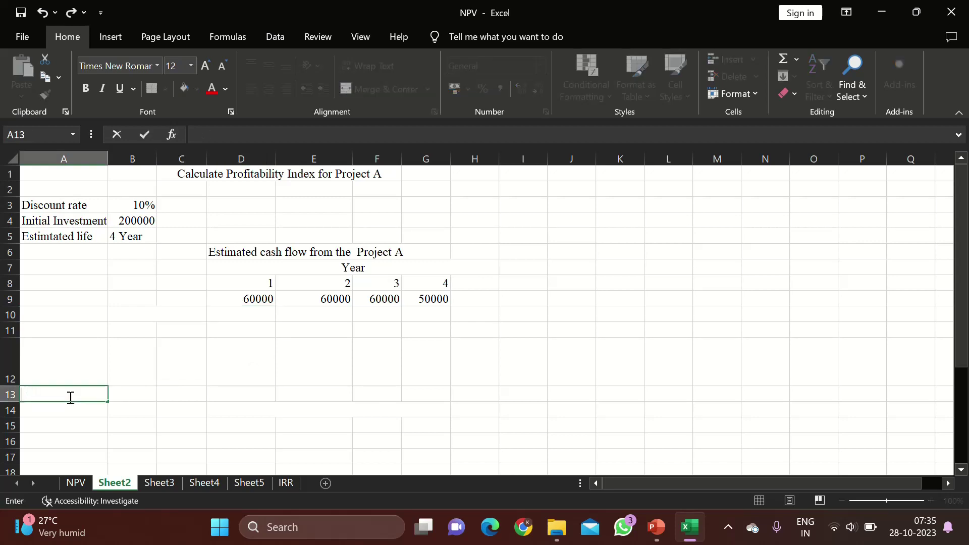
{"action": "type", "text": "Solution"}
Enter the heading 'Statement of Profitabilty Index for Project A' in merged cell D14
{"action": "left_click", "coordinate": [247, 413]}
{"action": "type", "text": "St"}
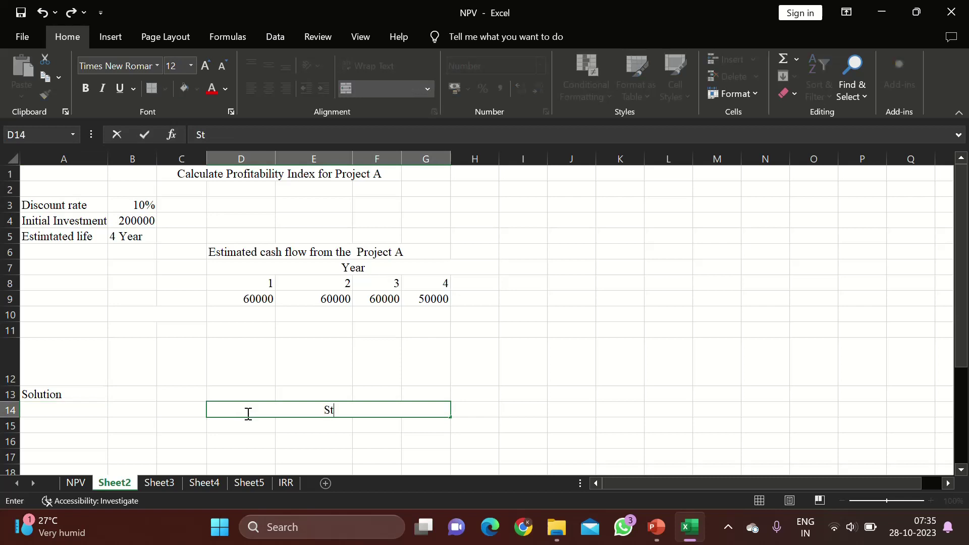
{"action": "type", "text": "atement of "}
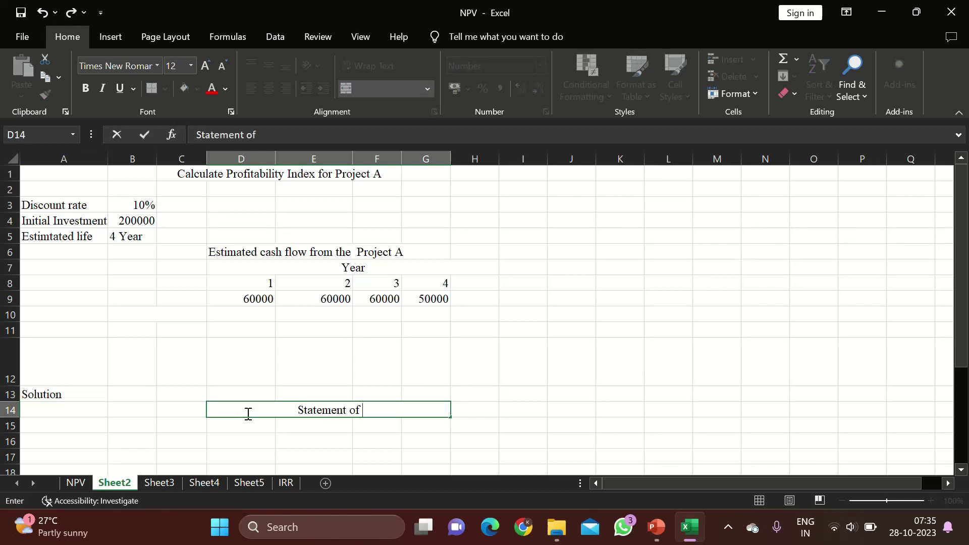
{"action": "type", "text": "Pr"}
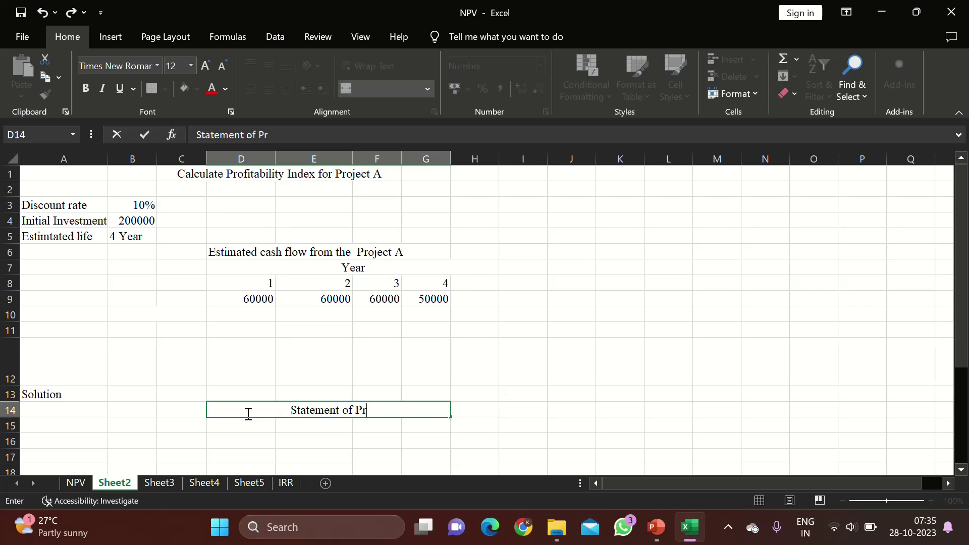
{"action": "type", "text": "ofitabilt"}
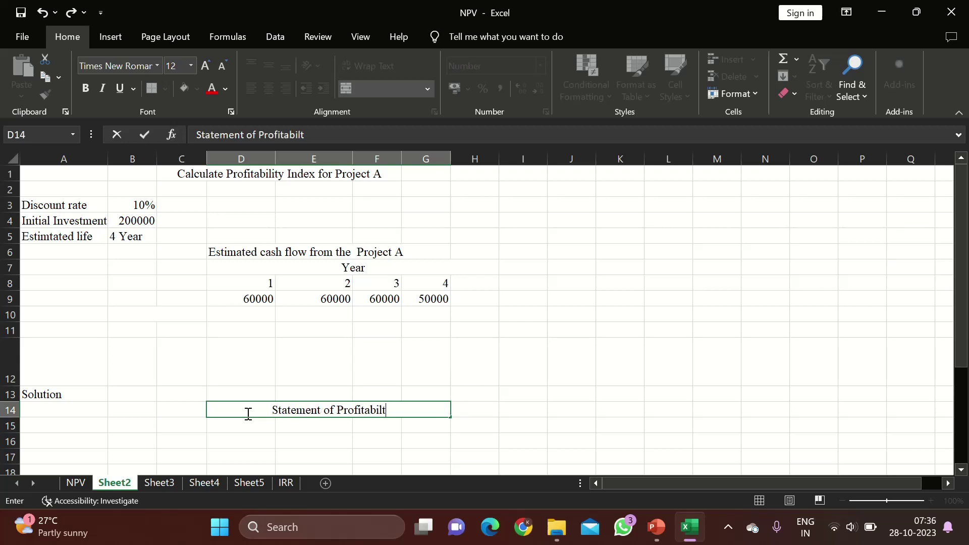
{"action": "type", "text": "y Index for "}
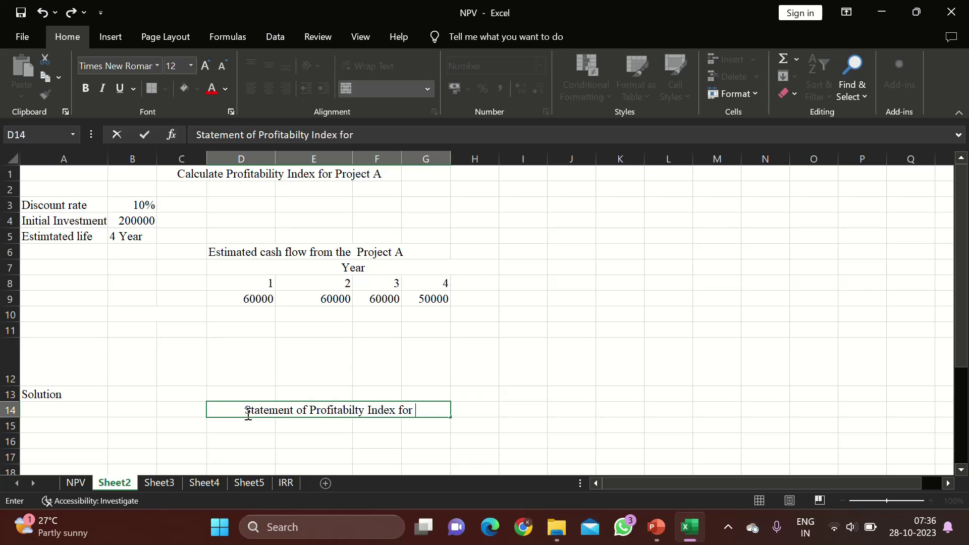
{"action": "type", "text": "Projec"}
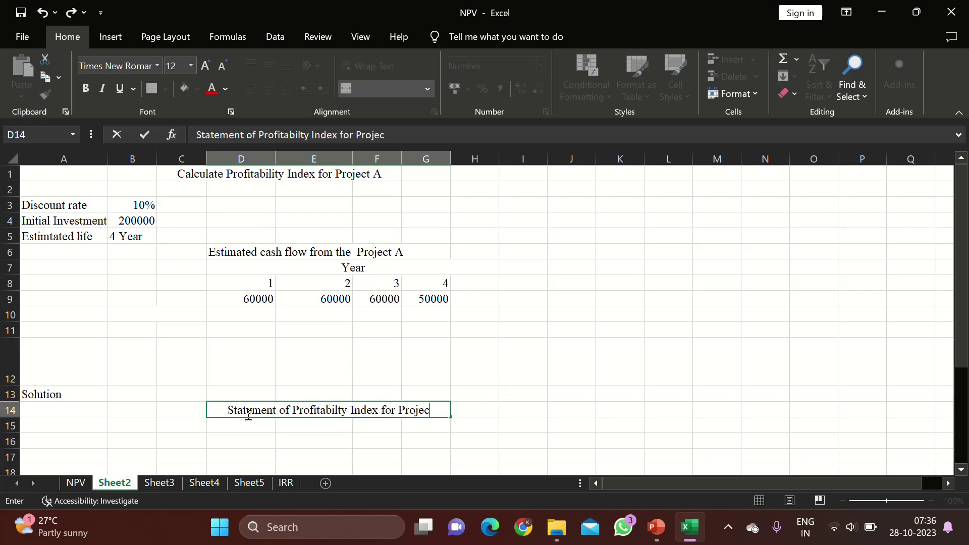
{"action": "type", "text": "t A"}
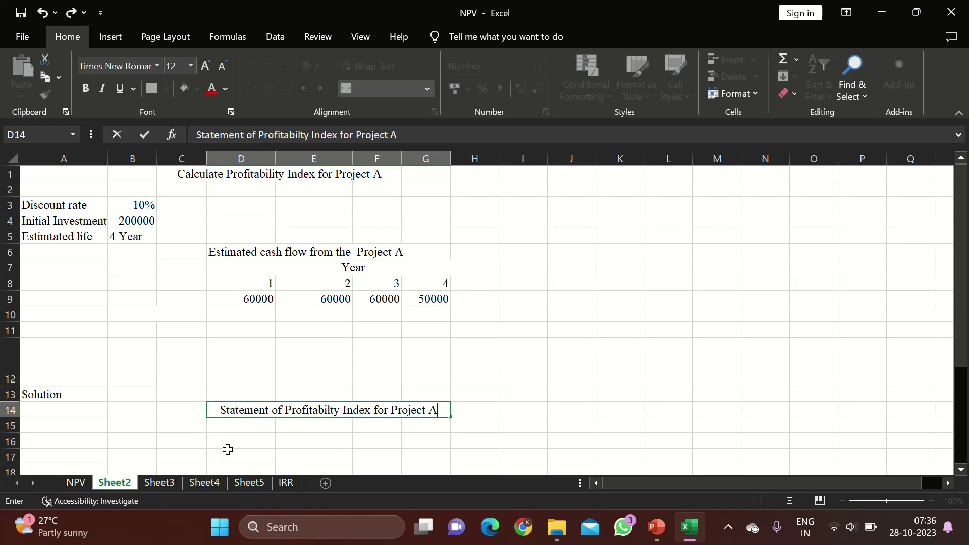
{"action": "left_click", "coordinate": [235, 440]}
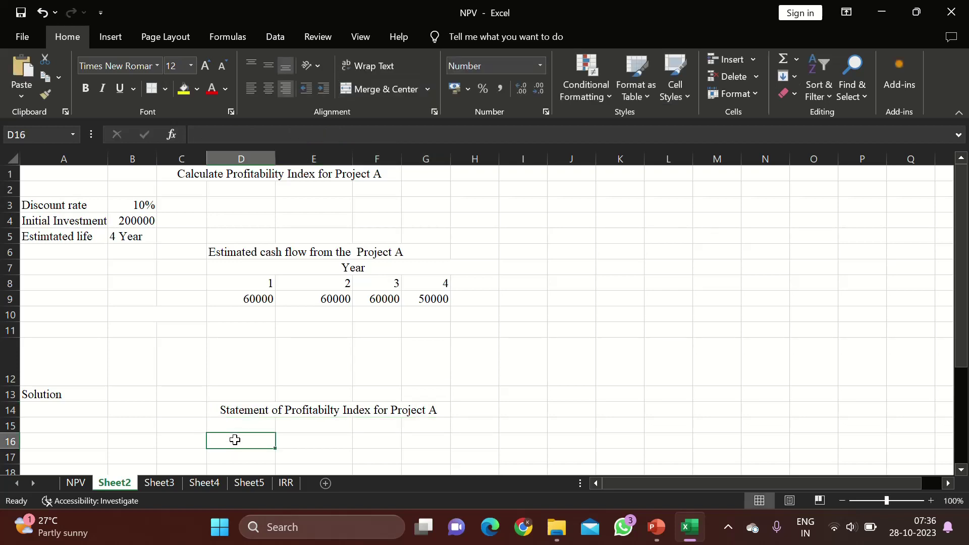
Put a 'Year' header in D16 and fill years 1 to 4 down D17:D20
{"action": "type", "text": "YEa"}
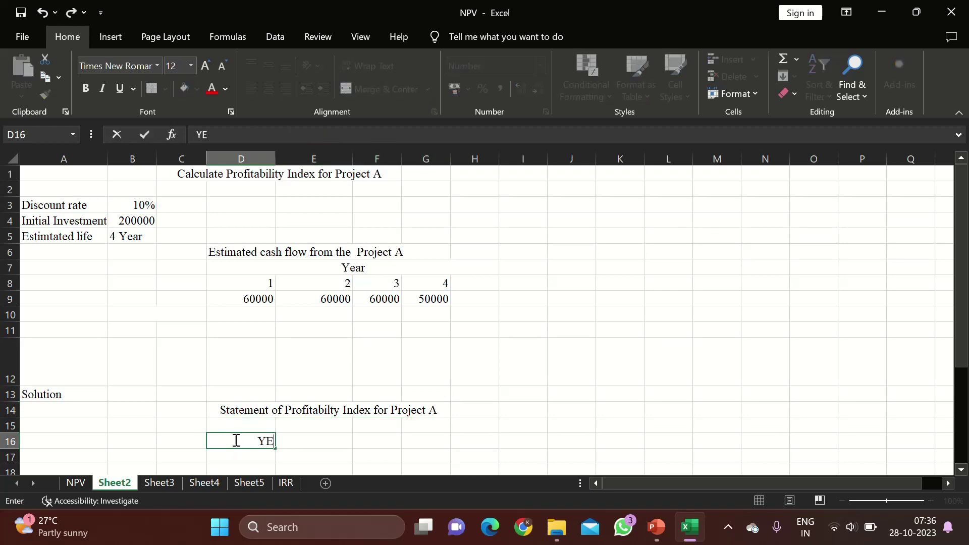
{"action": "key", "text": "BackSpace"}
{"action": "key", "text": "BackSpace"}
{"action": "type", "text": "ear"}
{"action": "left_click", "coordinate": [261, 460]}
{"action": "type", "text": "1"}
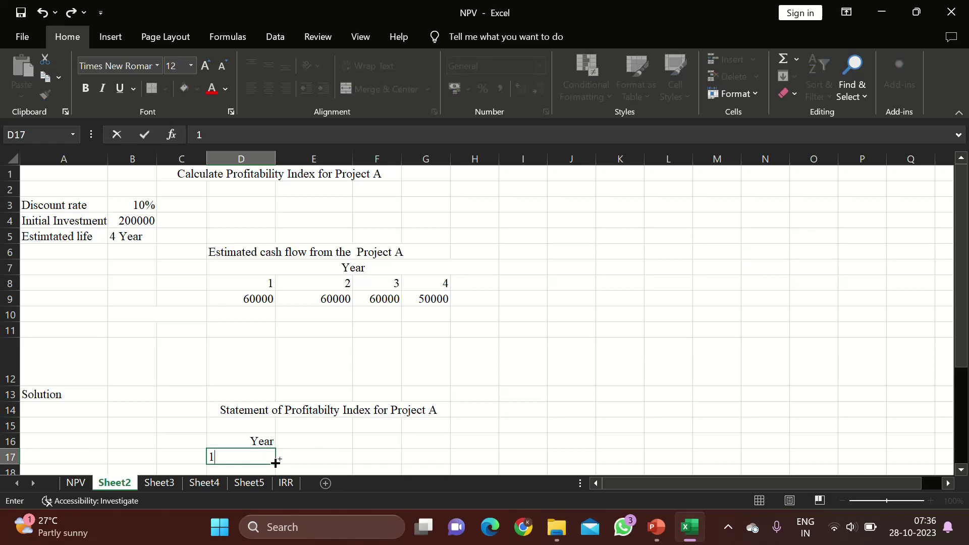
{"action": "left_click_drag", "start_coordinate": [279, 465], "coordinate": [268, 403]}
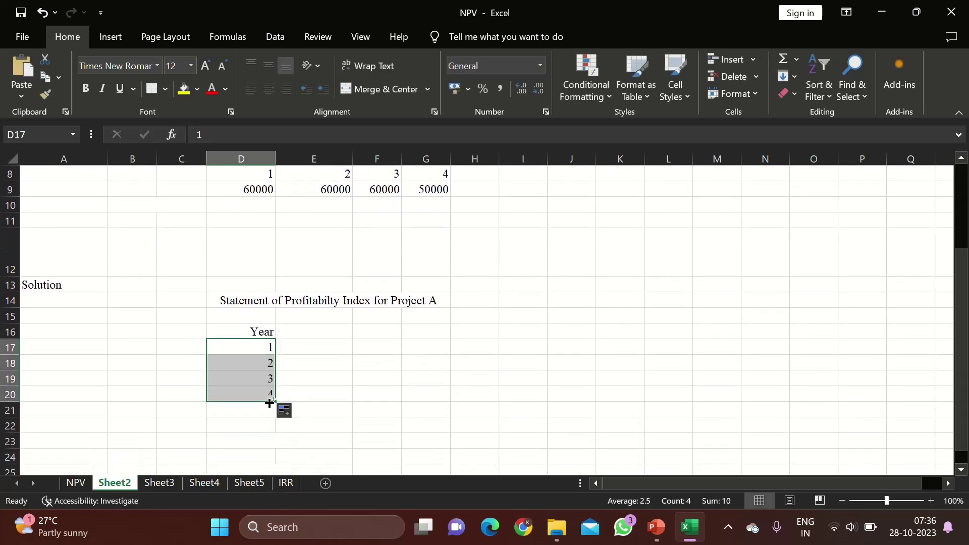
Add a 'cash flow' header in E16
{"action": "left_click", "coordinate": [316, 331]}
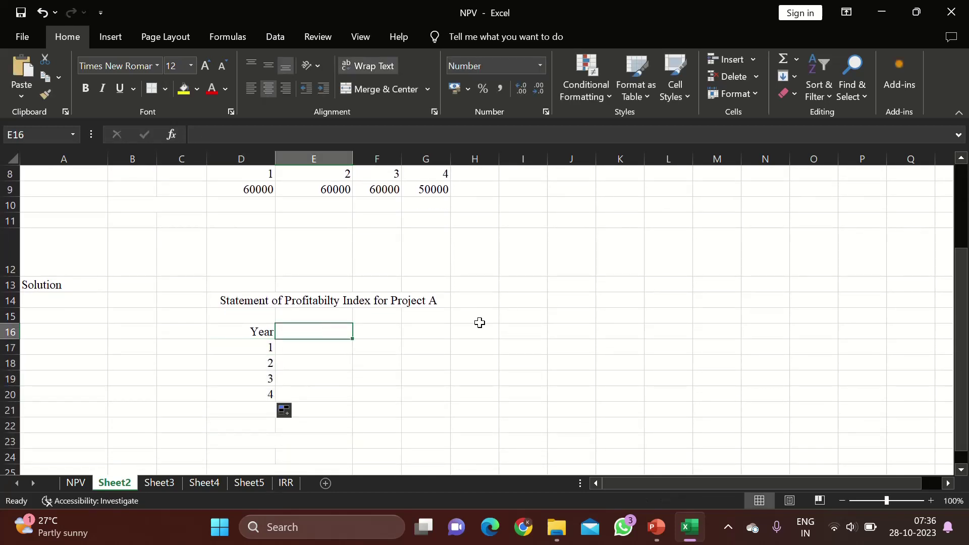
{"action": "type", "text": "cas"}
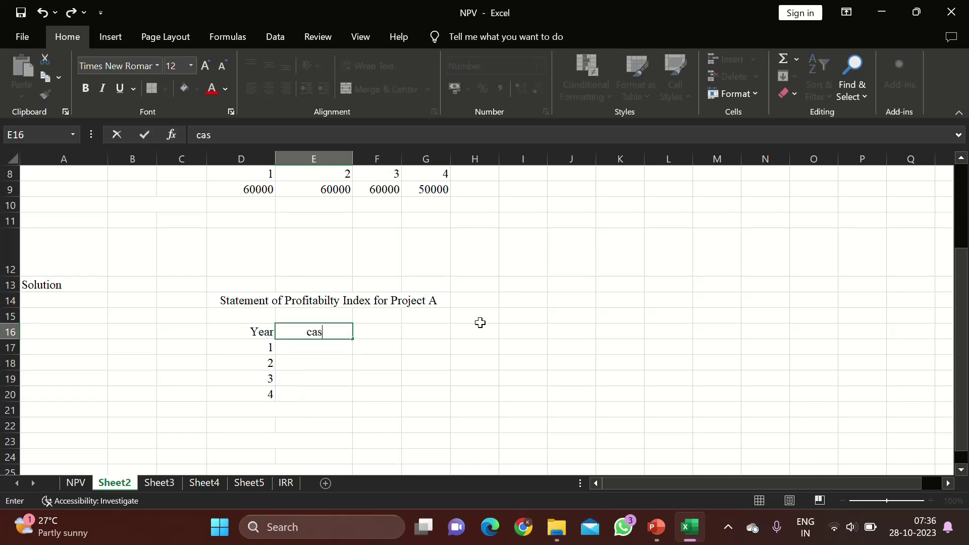
{"action": "type", "text": "h flow"}
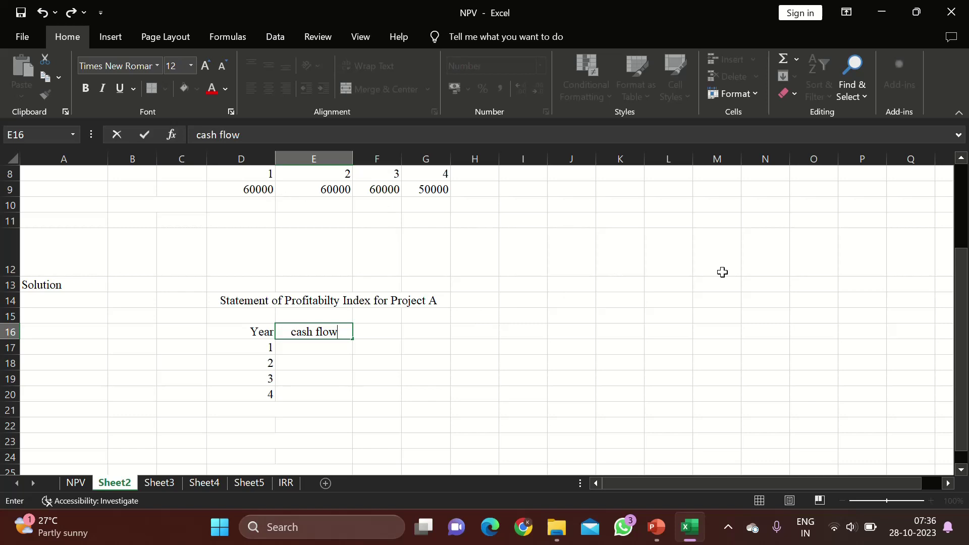
{"action": "left_click_drag", "start_coordinate": [964, 286], "coordinate": [962, 255]}
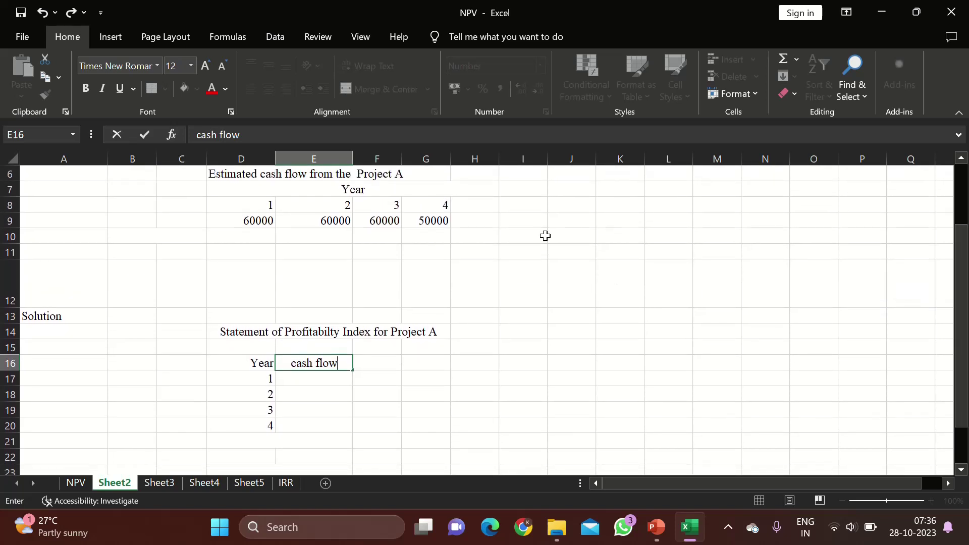
{"action": "left_click_drag", "start_coordinate": [257, 220], "coordinate": [421, 225]}
Paste the D9:G9 cash flows 60000, 60000, 60000, 50000 transposed into E17:E20
{"action": "key", "text": "ctrl+c"}
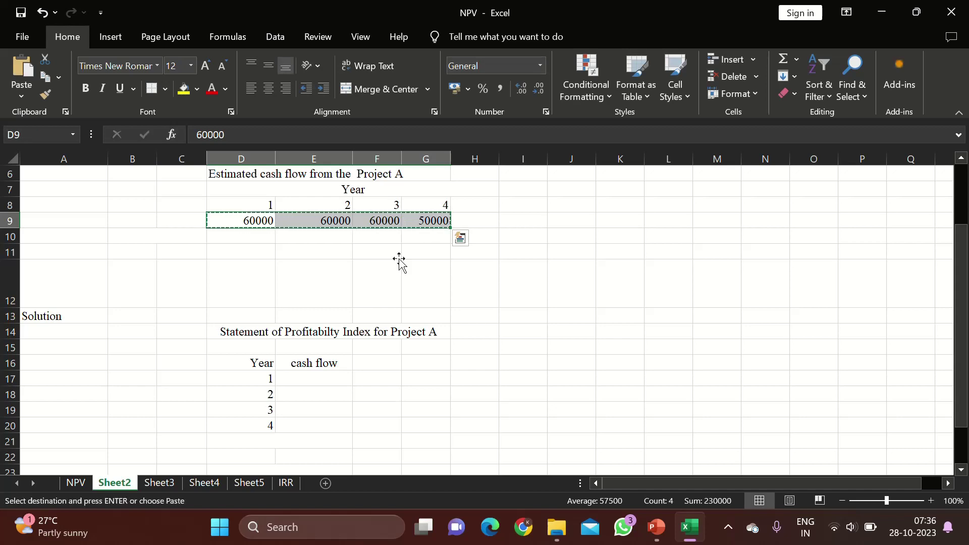
{"action": "left_click", "coordinate": [310, 378]}
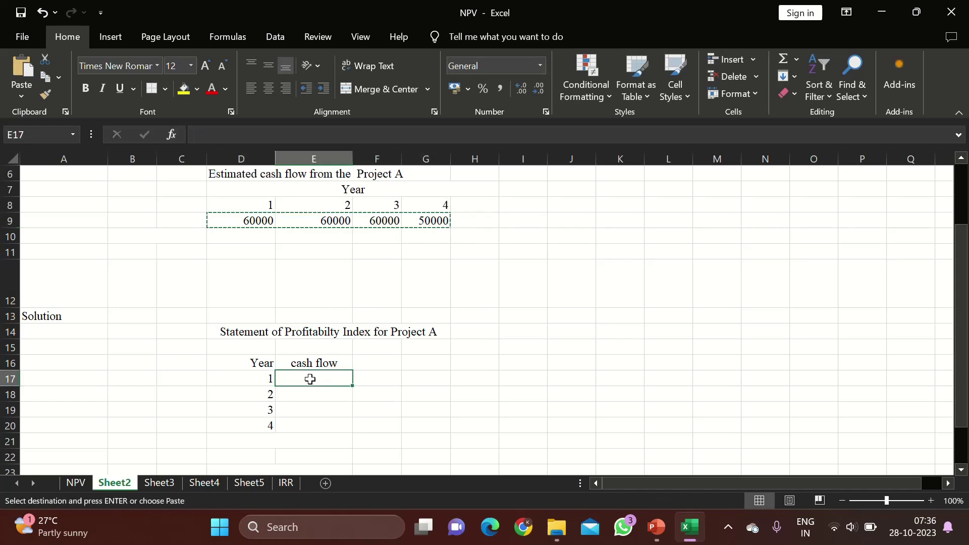
{"action": "right_click", "coordinate": [310, 379]}
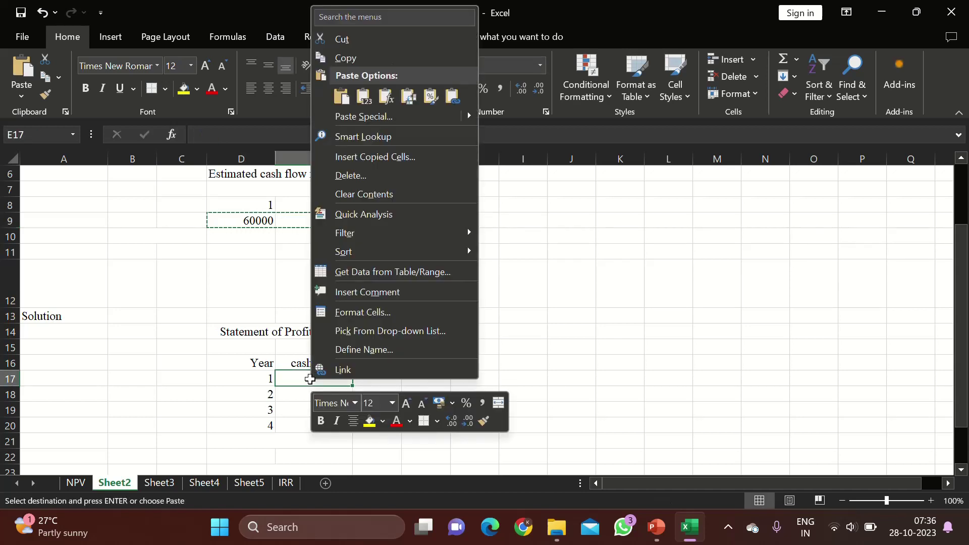
{"action": "left_click", "coordinate": [356, 115]}
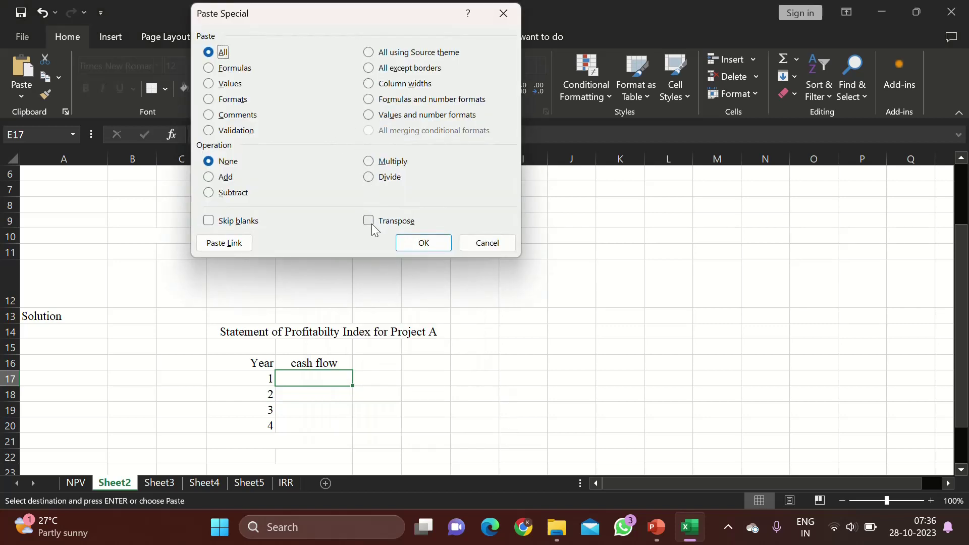
{"action": "left_click", "coordinate": [372, 225]}
{"action": "left_click", "coordinate": [436, 245]}
{"action": "left_click", "coordinate": [379, 367]}
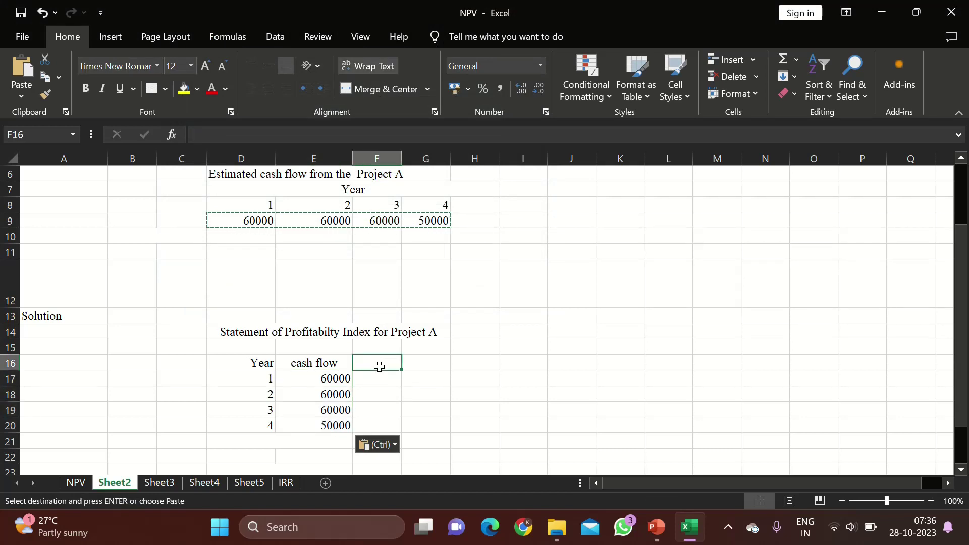
Enter the header 'Present Value (10%)' in F16
{"action": "type", "text": "PR"}
{"action": "key", "text": "BackSpace"}
{"action": "type", "text": "r"}
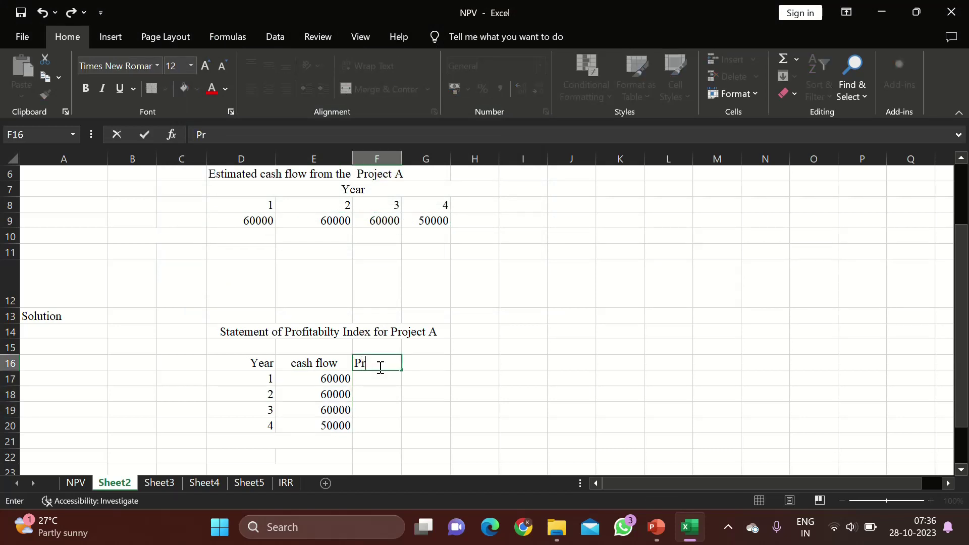
{"action": "type", "text": "esent Value"}
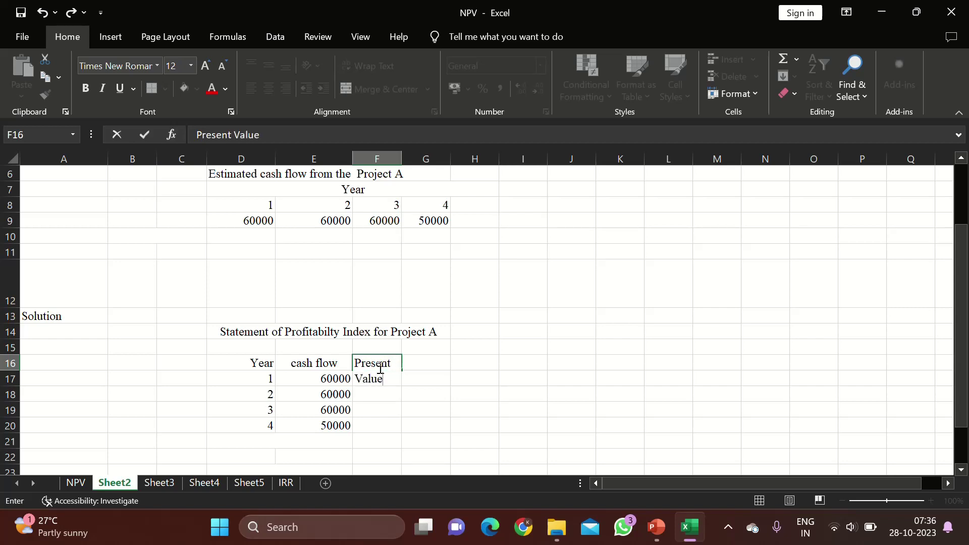
{"action": "type", "text": " (10%)"}
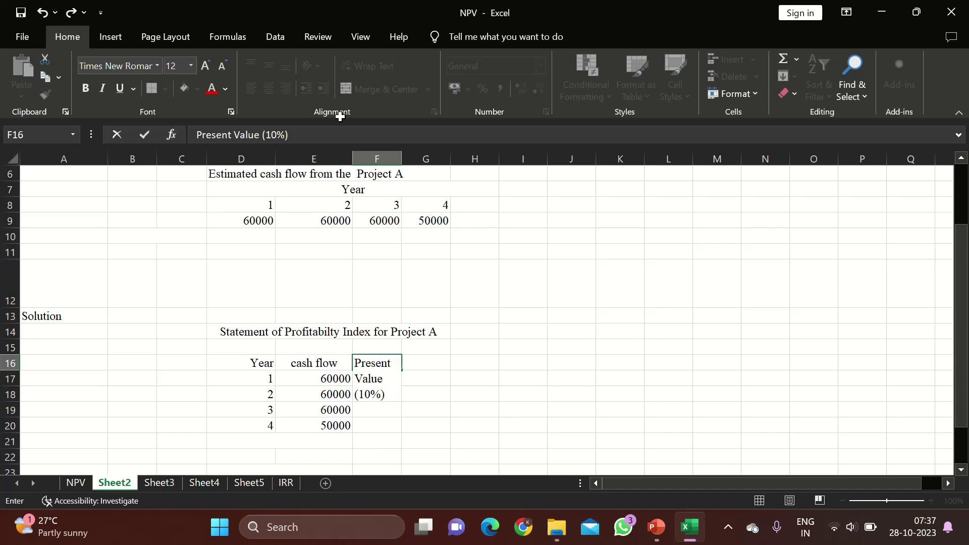
{"action": "left_click", "coordinate": [564, 331]}
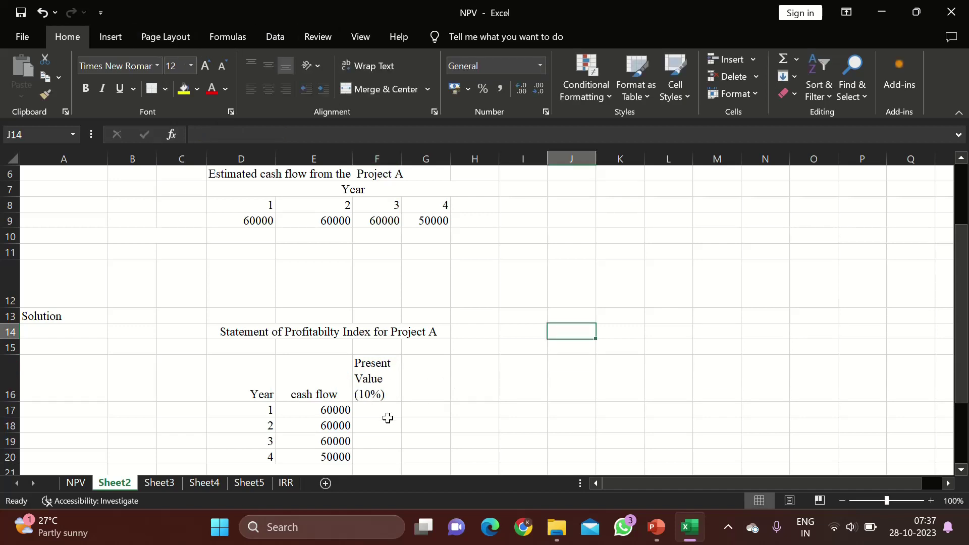
{"action": "left_click", "coordinate": [367, 409]}
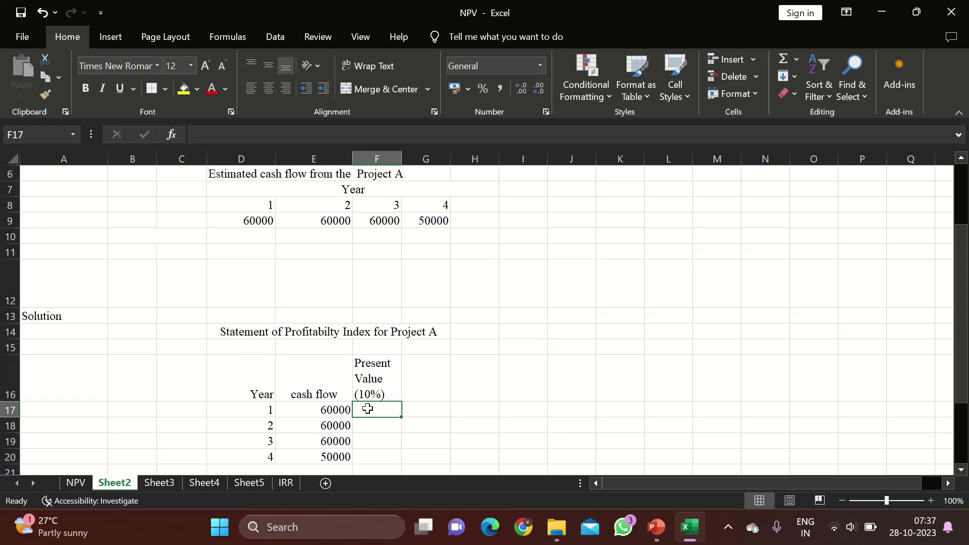
Enter discount factors 0.9901, 0.9803, 0.9706 and 0.961 down F17:F20
{"action": "type", "text": "0."}
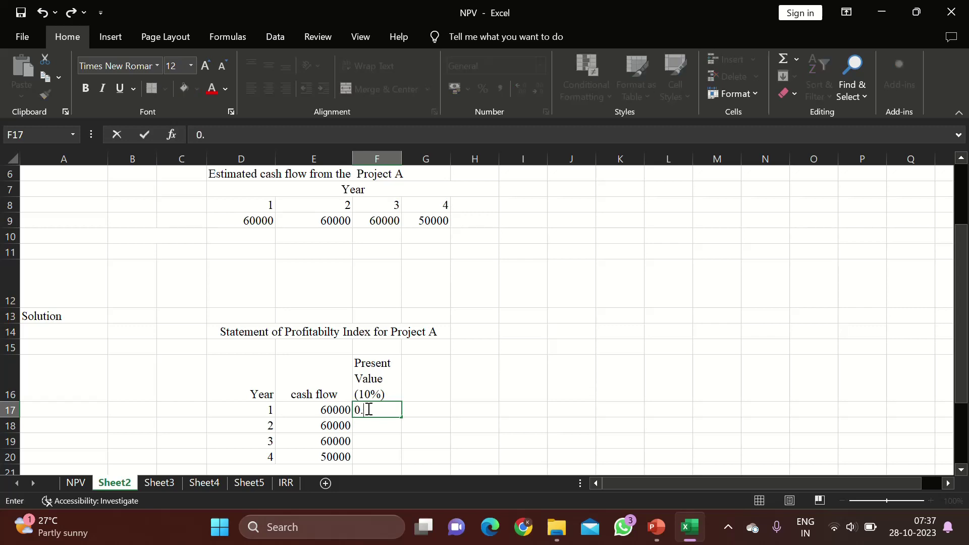
{"action": "type", "text": "9901"}
{"action": "key", "text": "Return"}
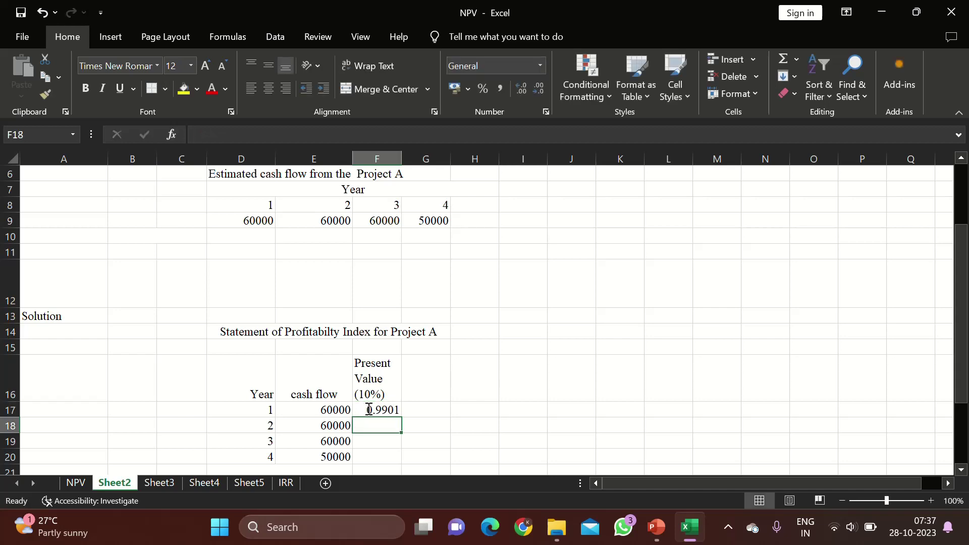
{"action": "type", "text": "0."}
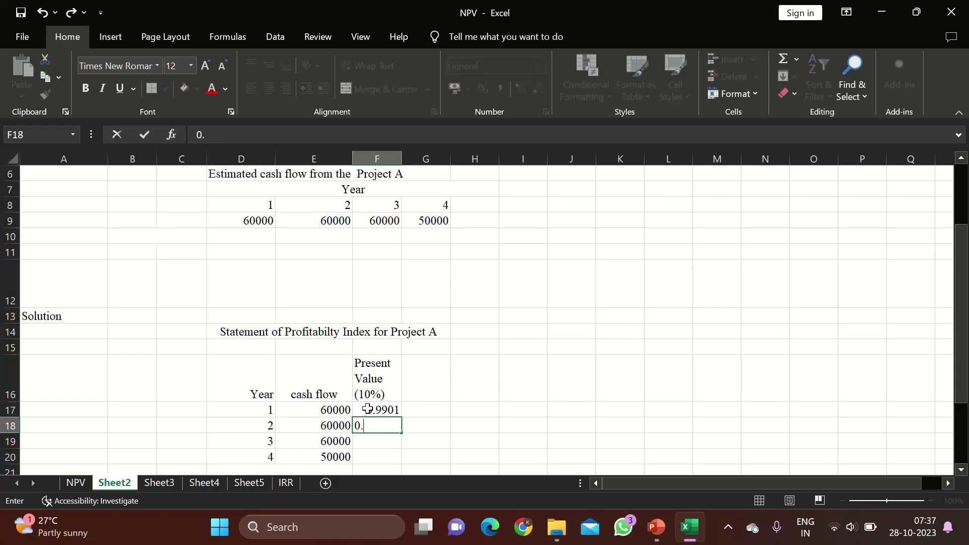
{"action": "type", "text": "9803"}
{"action": "key", "text": "Return"}
{"action": "type", "text": "0"}
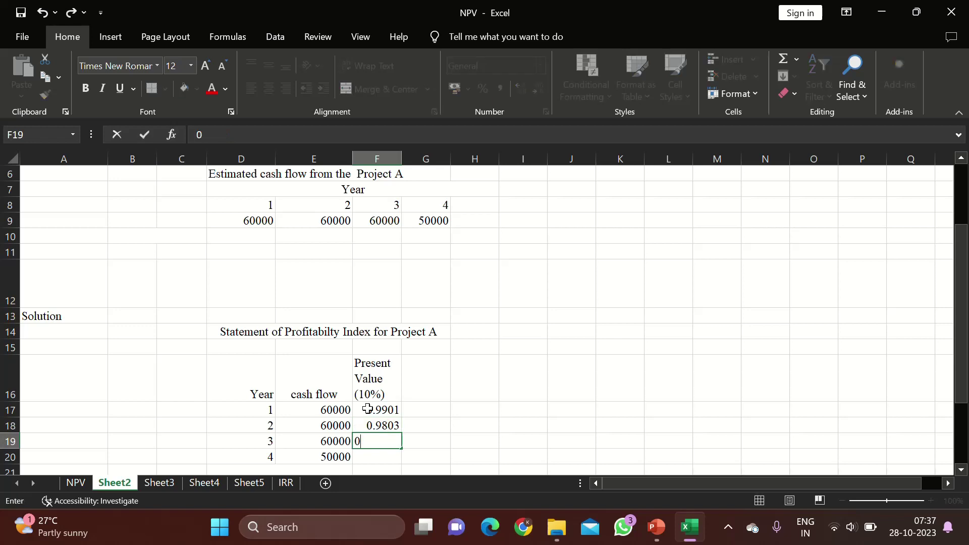
{"action": "type", "text": ".9706"}
{"action": "key", "text": "Return"}
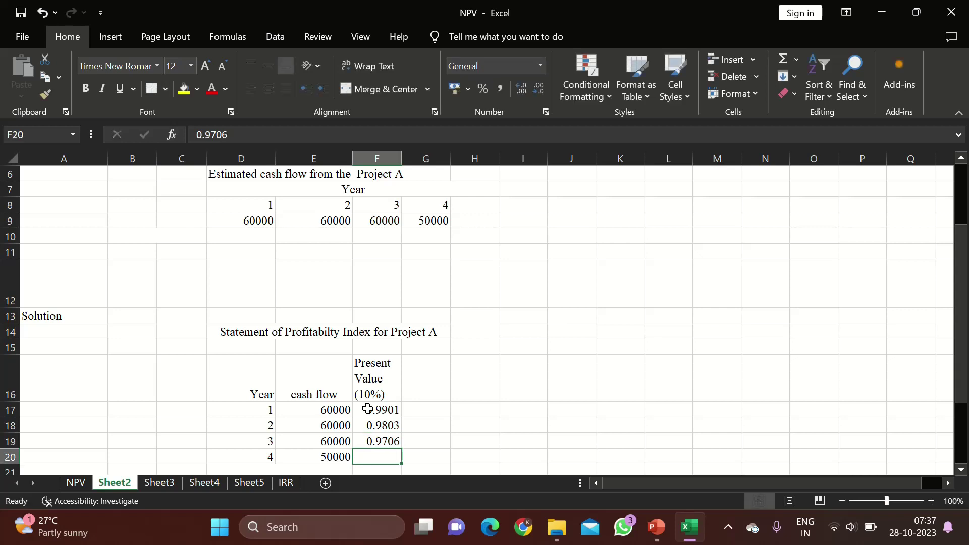
{"action": "type", "text": "0."}
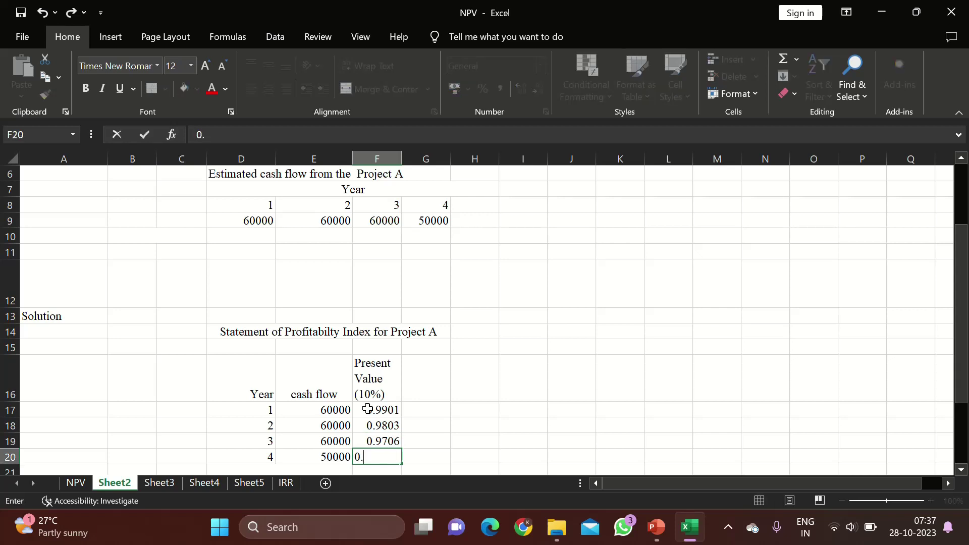
{"action": "type", "text": "9"}
{"action": "type", "text": "61"}
{"action": "type", "text": "0"}
{"action": "left_click", "coordinate": [474, 430]}
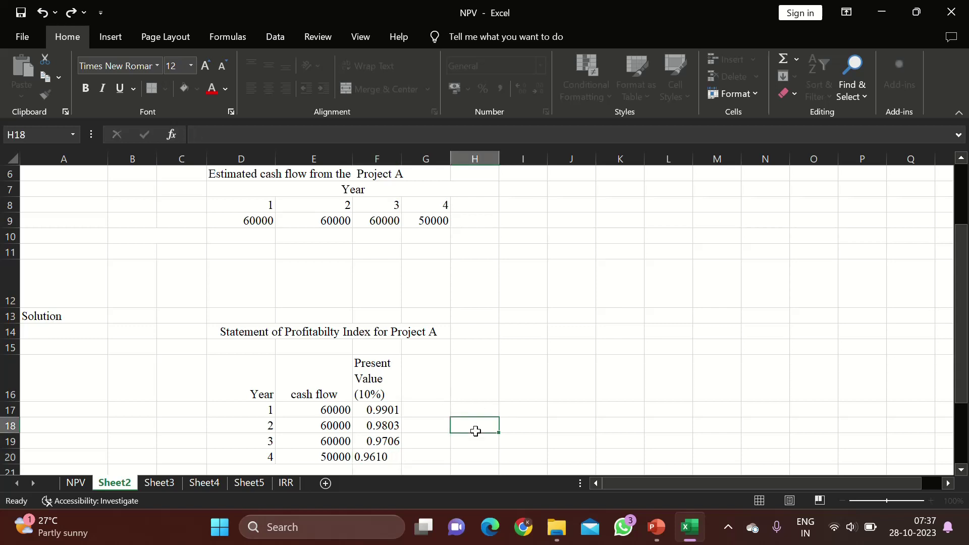
{"action": "left_click", "coordinate": [421, 383]}
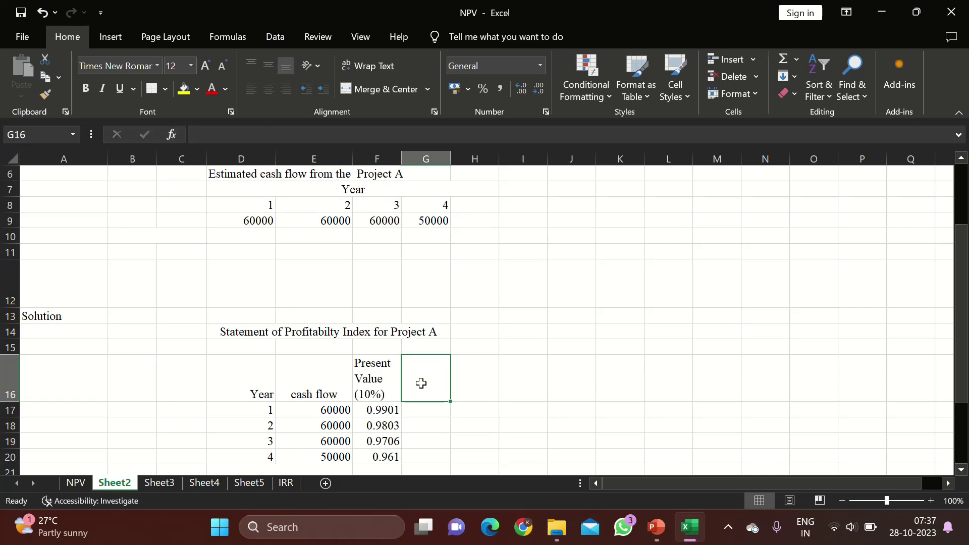
Enter 'Present value' in G16 and widen column G to fit it
{"action": "type", "text": "Pr"}
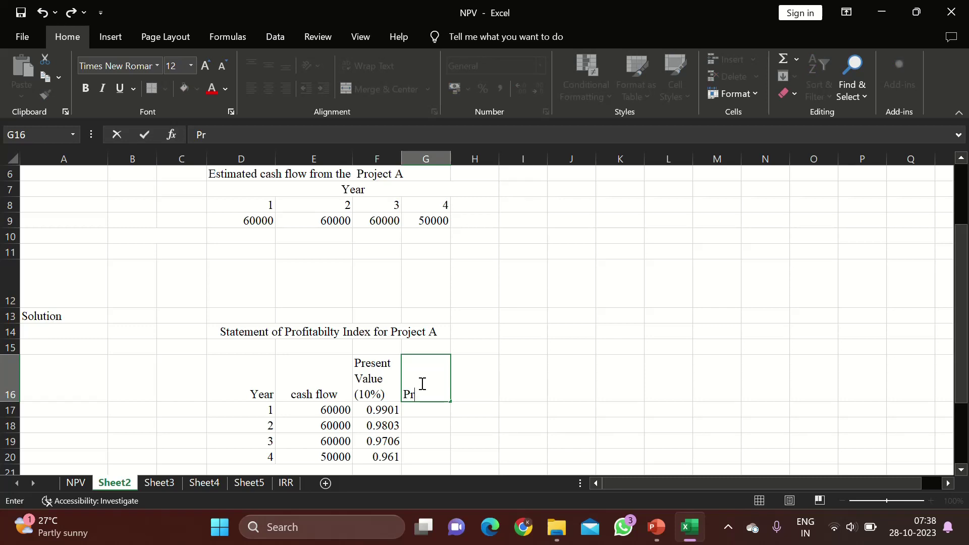
{"action": "type", "text": "esent value"}
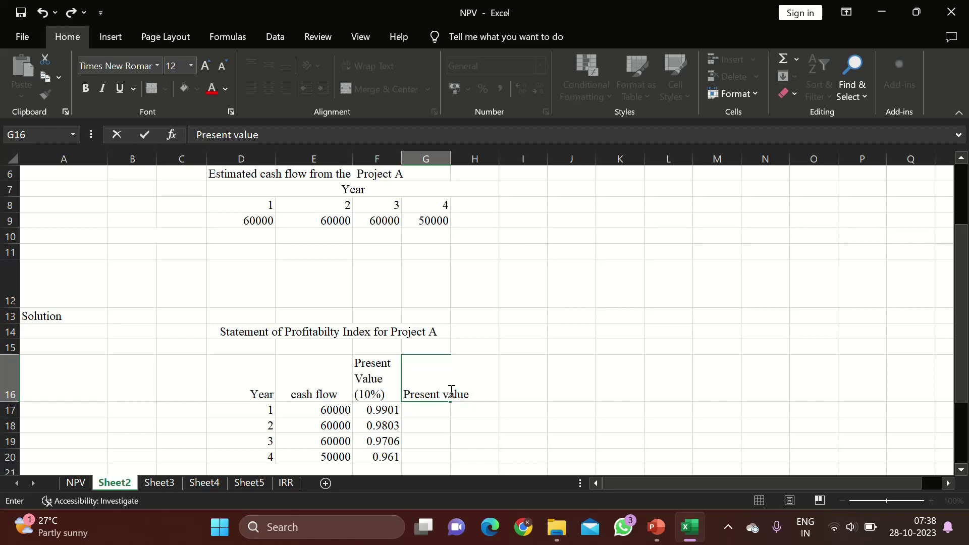
{"action": "left_click", "coordinate": [421, 412]}
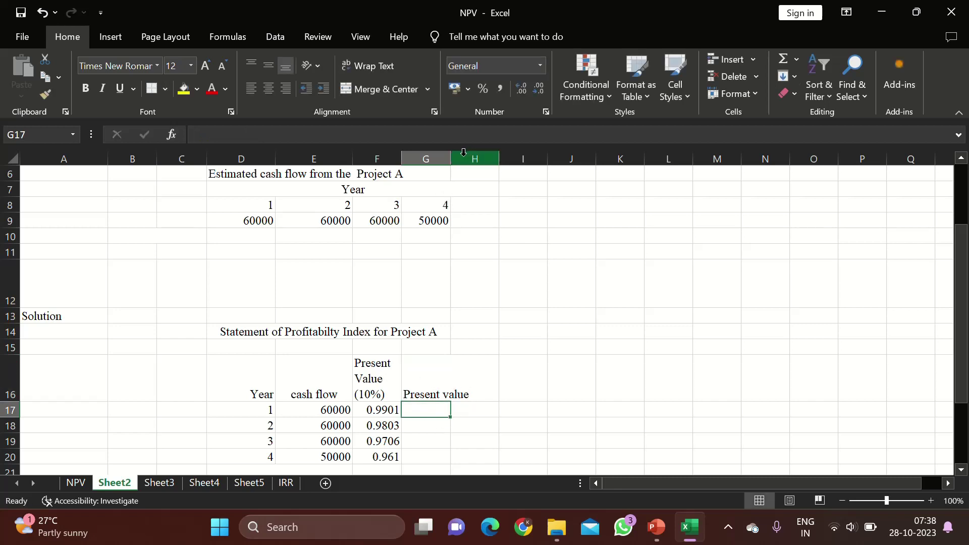
{"action": "left_click_drag", "start_coordinate": [450, 160], "coordinate": [472, 161]}
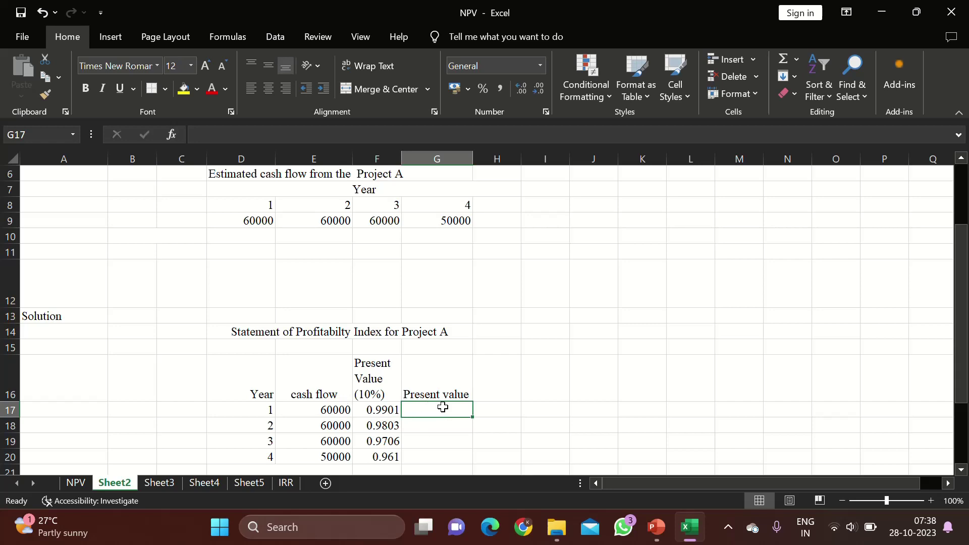
Enter =E17*F17 in G17 and fill it to G20, giving 59406, 58818, 58236, 48050
{"action": "type", "text": "="}
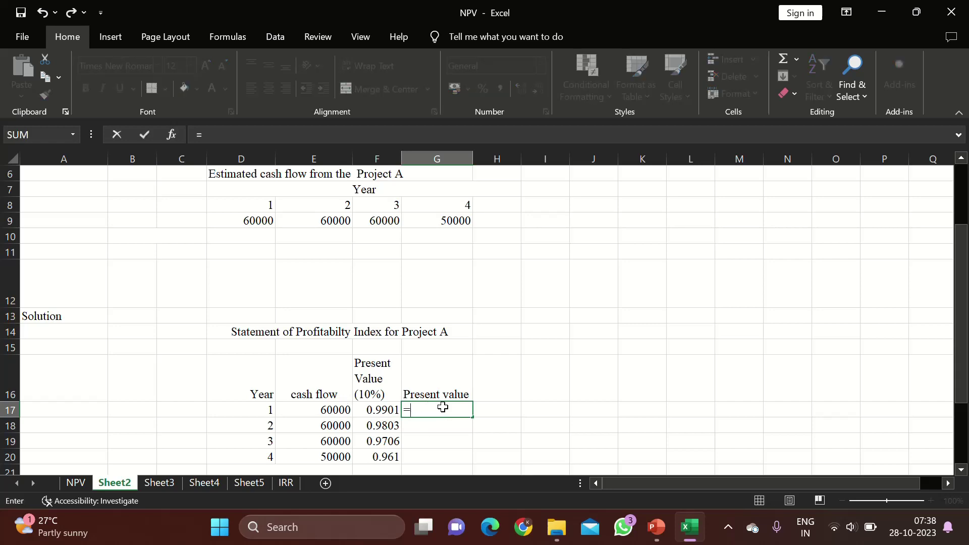
{"action": "left_click", "coordinate": [320, 411]}
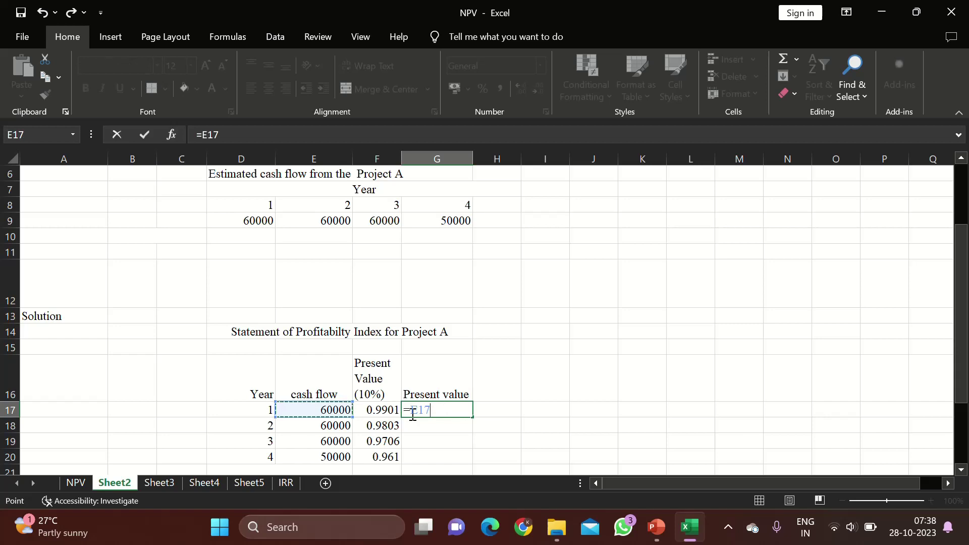
{"action": "type", "text": "*"}
{"action": "left_click", "coordinate": [369, 410]}
{"action": "key", "text": "Return"}
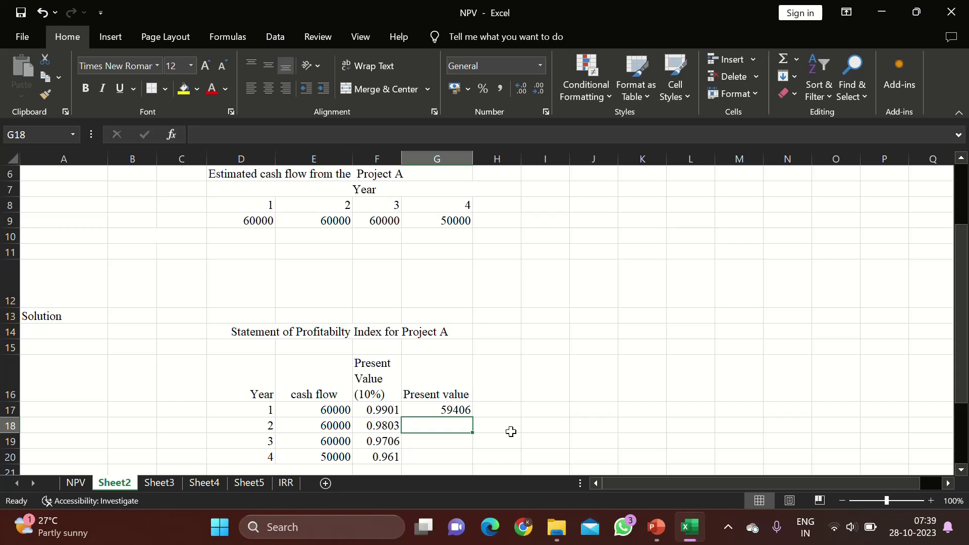
{"action": "left_click", "coordinate": [453, 408]}
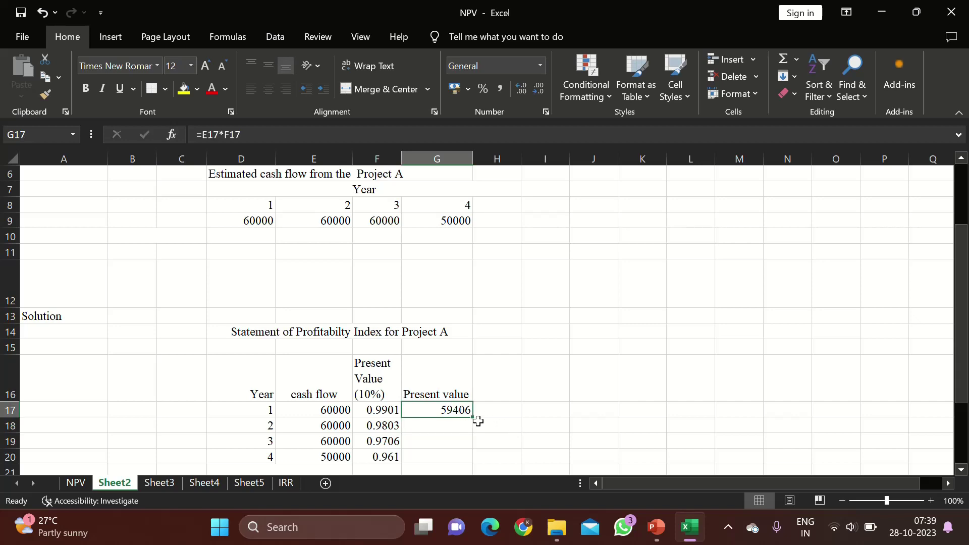
{"action": "left_click_drag", "start_coordinate": [473, 417], "coordinate": [466, 467]}
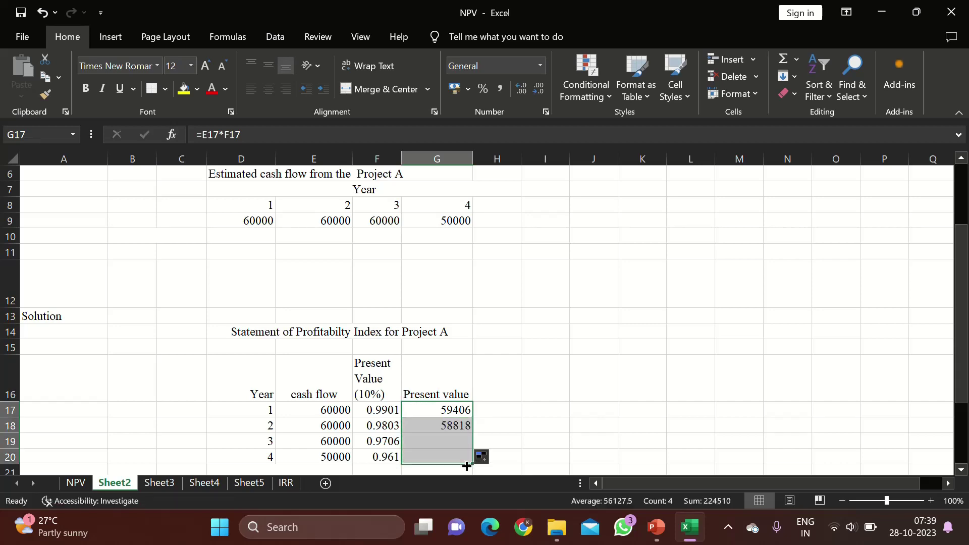
{"action": "left_click_drag", "start_coordinate": [964, 381], "coordinate": [964, 394]}
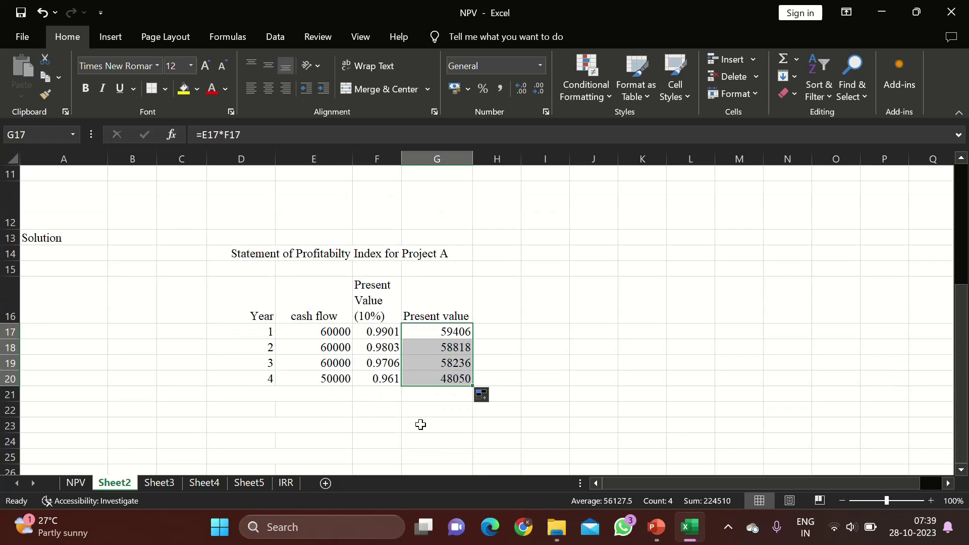
Type the label 'Total Present Value' in D21
{"action": "left_click", "coordinate": [333, 393]}
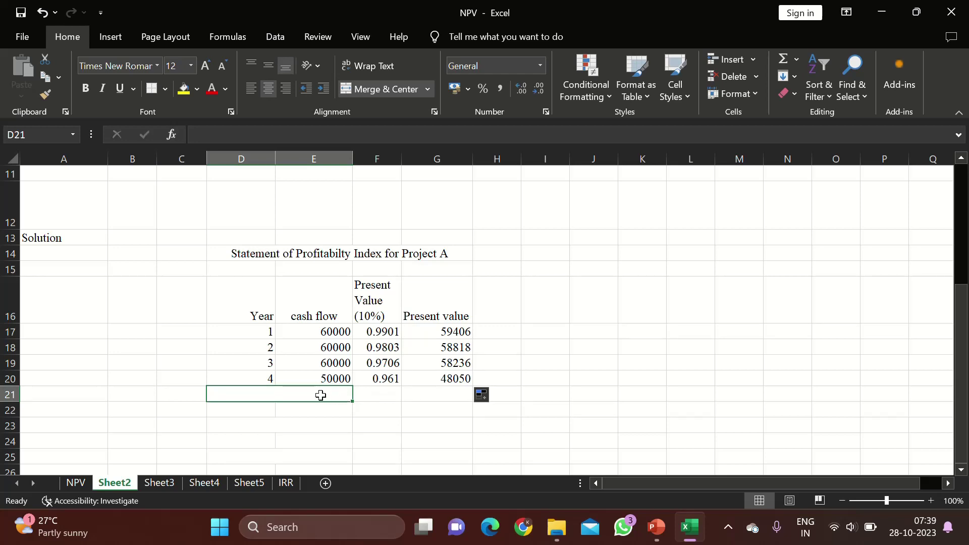
{"action": "type", "text": "T"}
{"action": "type", "text": "otal Pro"}
{"action": "key", "text": "BackSpace"}
{"action": "type", "text": "esent Vale"}
{"action": "key", "text": "BackSpace"}
{"action": "type", "text": "u"}
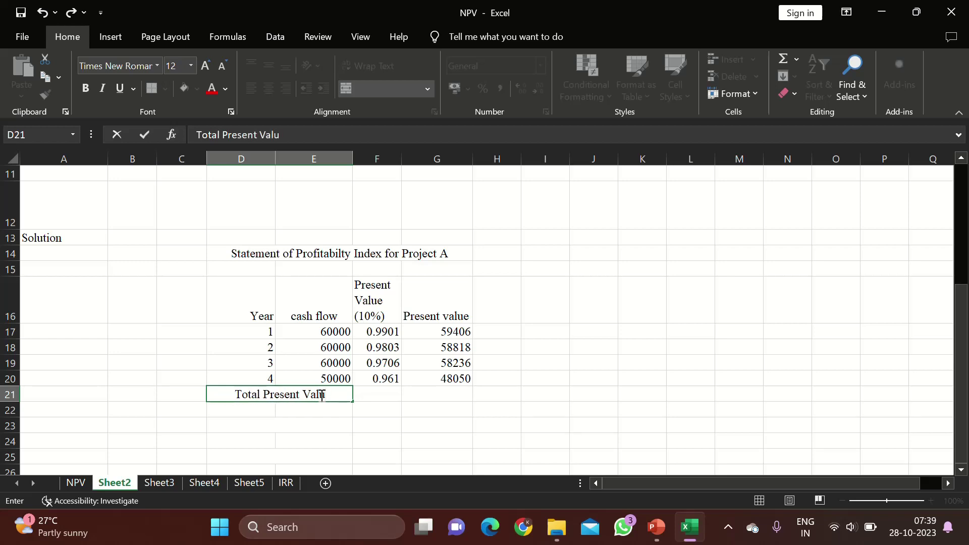
{"action": "type", "text": "e"}
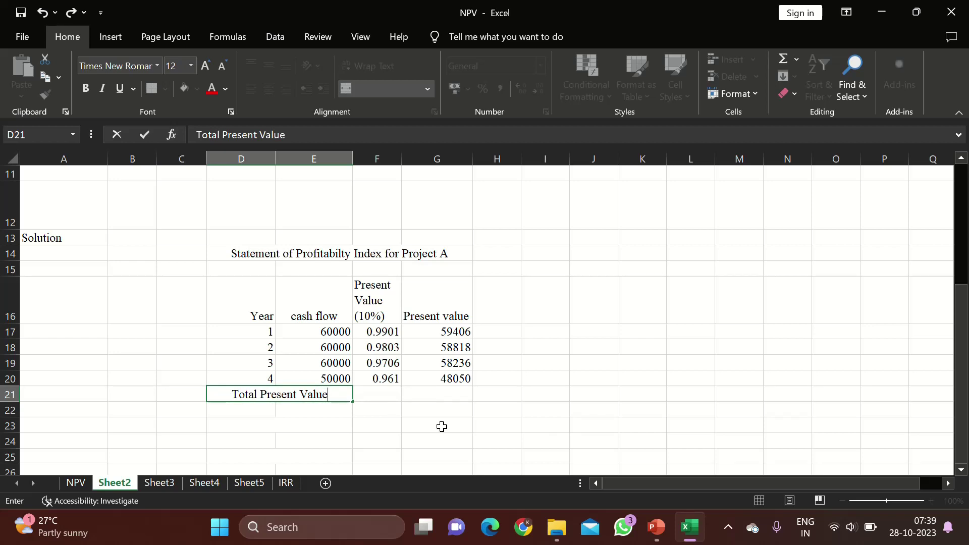
{"action": "left_click", "coordinate": [440, 426]}
Merge and centre the Total Present Value label across D21:F21
{"action": "double_click", "coordinate": [266, 395]}
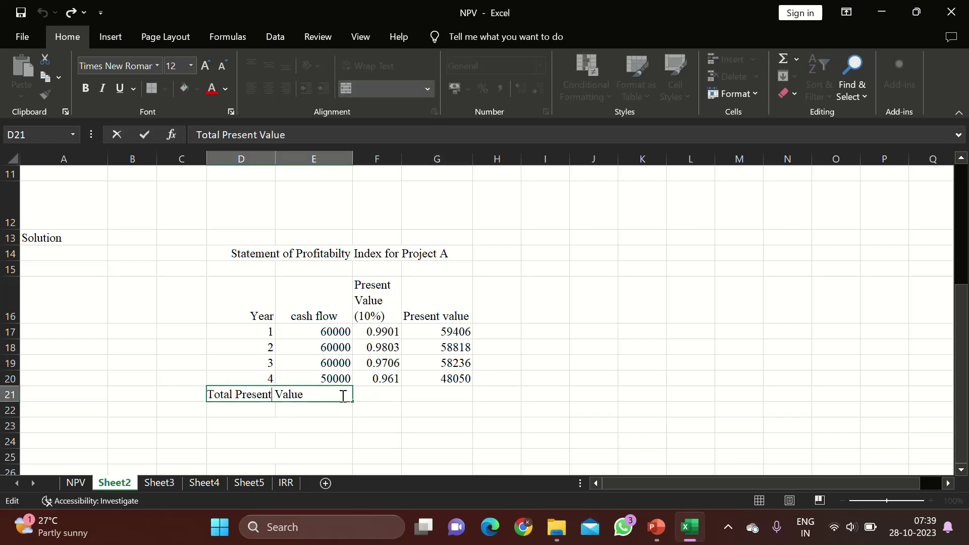
{"action": "left_click", "coordinate": [325, 416]}
{"action": "left_click_drag", "start_coordinate": [262, 394], "coordinate": [377, 392]}
{"action": "left_click", "coordinate": [367, 89]}
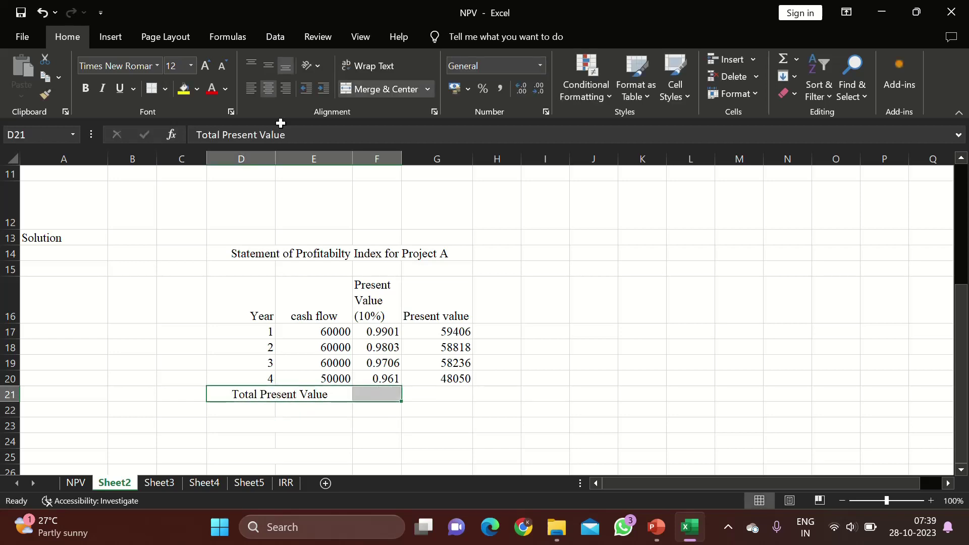
{"action": "left_click", "coordinate": [368, 88]}
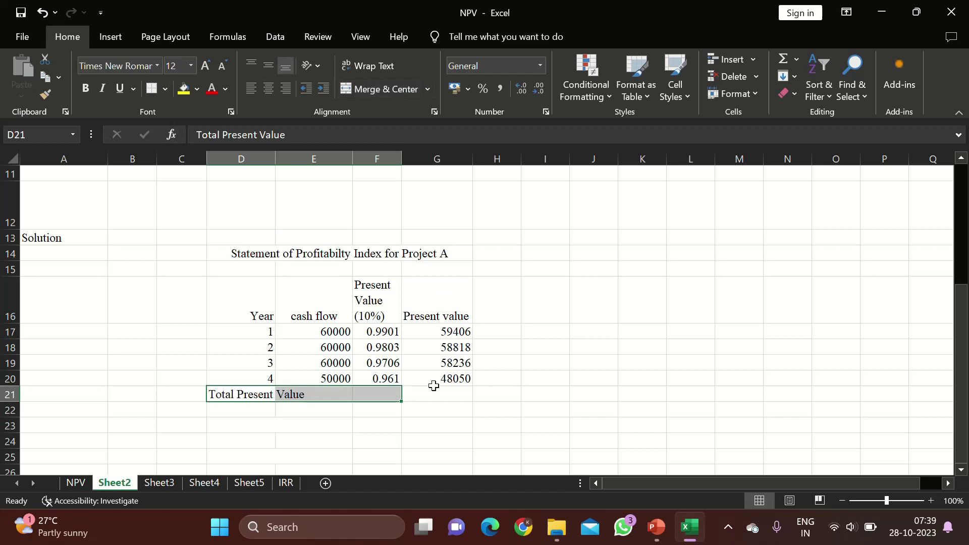
{"action": "left_click", "coordinate": [446, 396]}
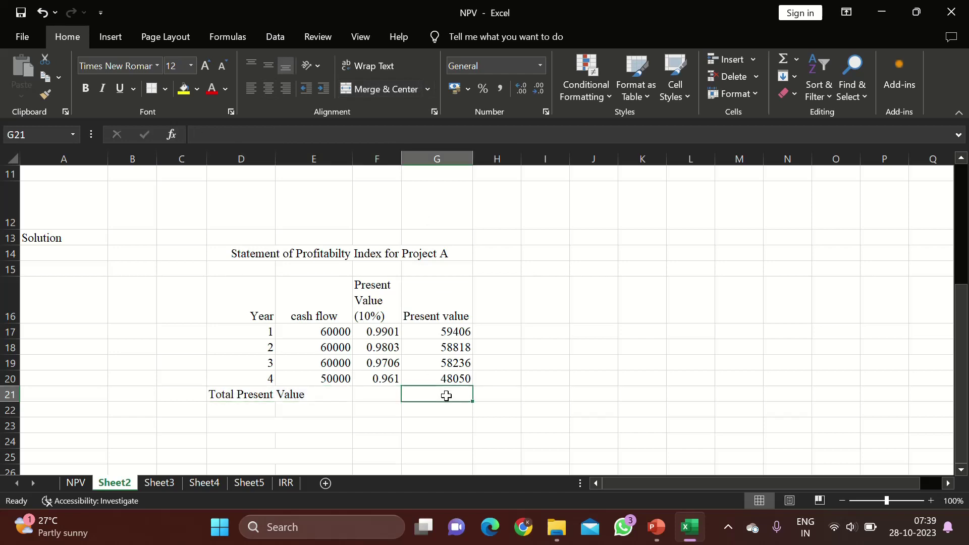
{"action": "left_click", "coordinate": [346, 397]}
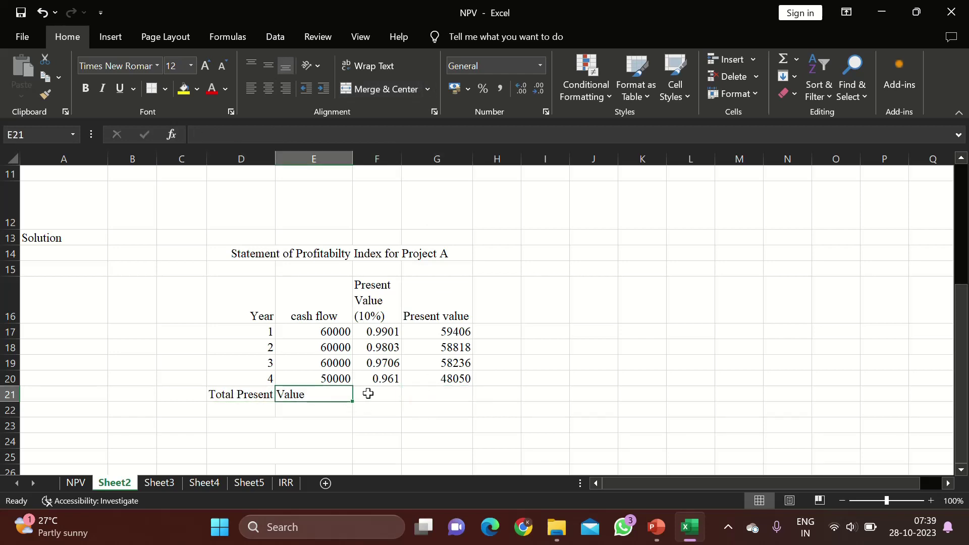
{"action": "left_click_drag", "start_coordinate": [226, 396], "coordinate": [390, 395]}
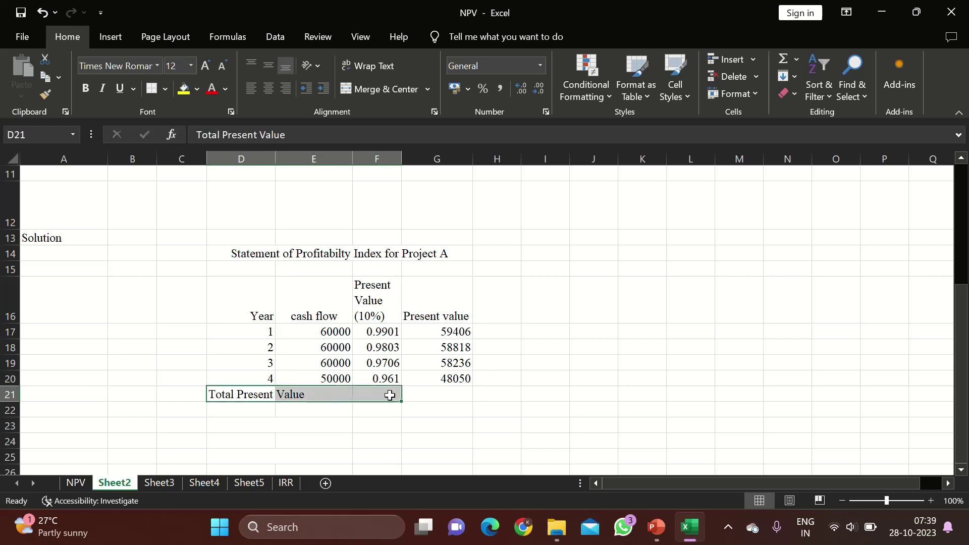
{"action": "right_click", "coordinate": [377, 89]}
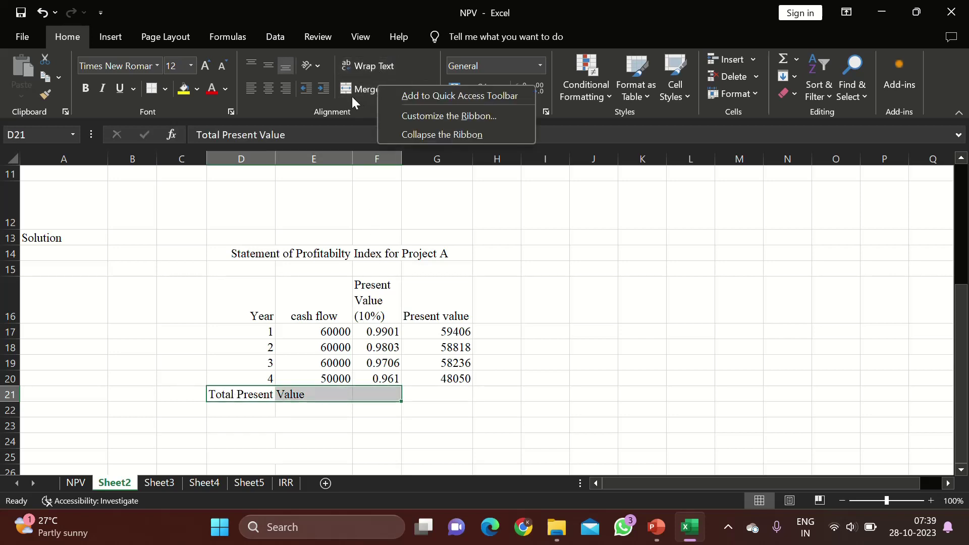
{"action": "left_click", "coordinate": [353, 89]}
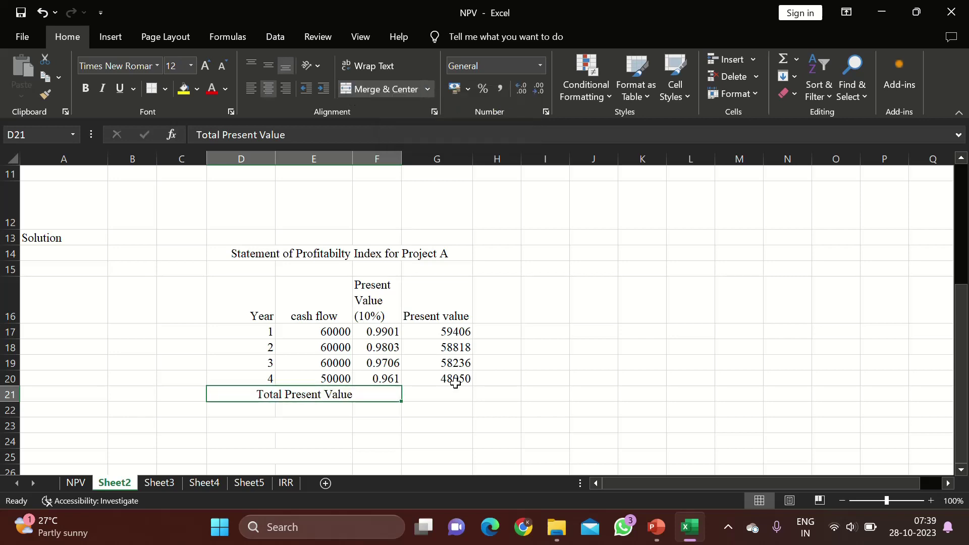
{"action": "left_click", "coordinate": [447, 397]}
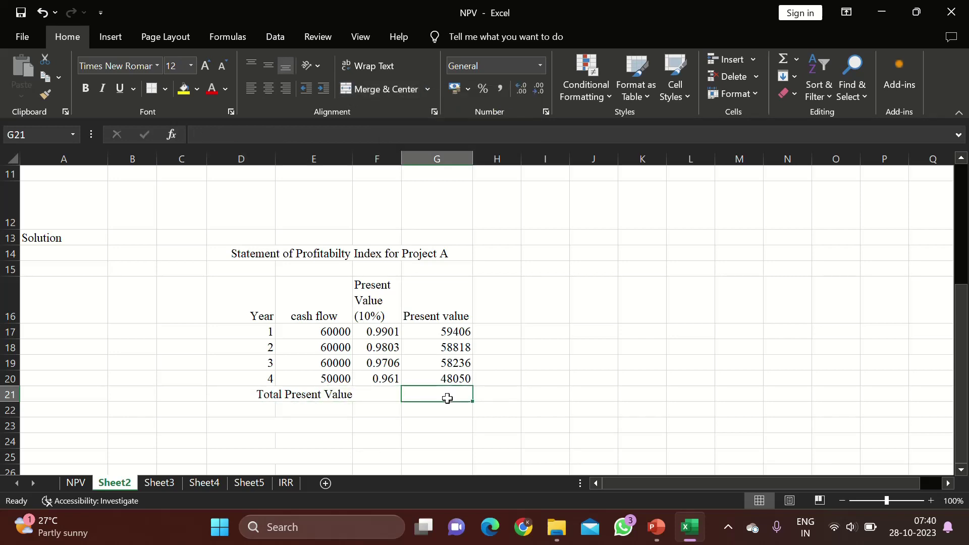
{"action": "type", "text": "=sukai"}
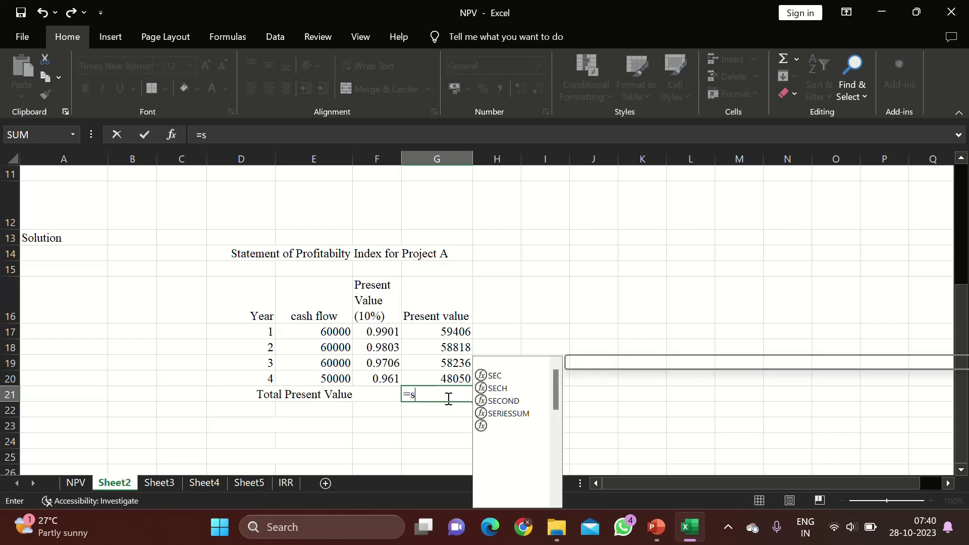
{"action": "key", "text": "BackSpace"}
{"action": "key", "text": "BackSpace"}
{"action": "key", "text": "BackSpace"}
{"action": "key", "text": "BackSpace"}
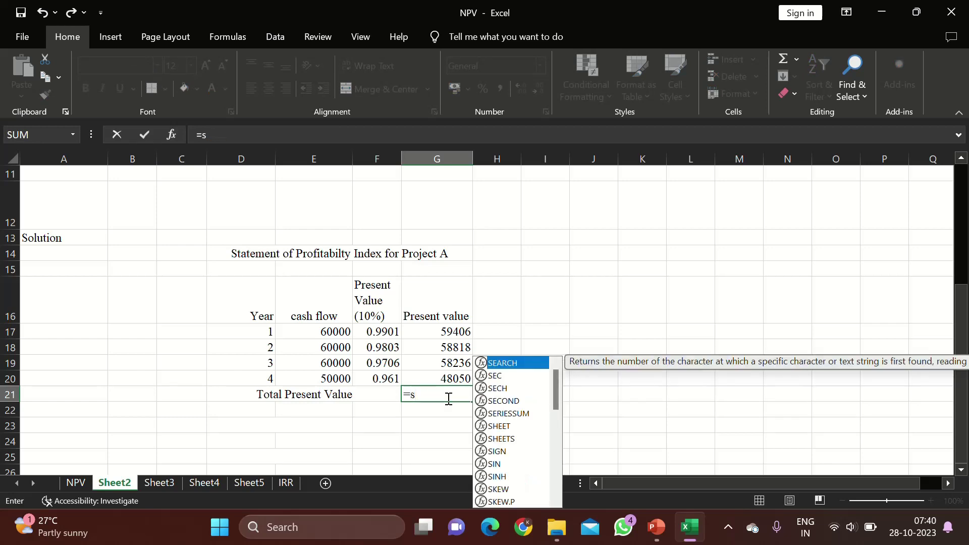
{"action": "type", "text": "um"}
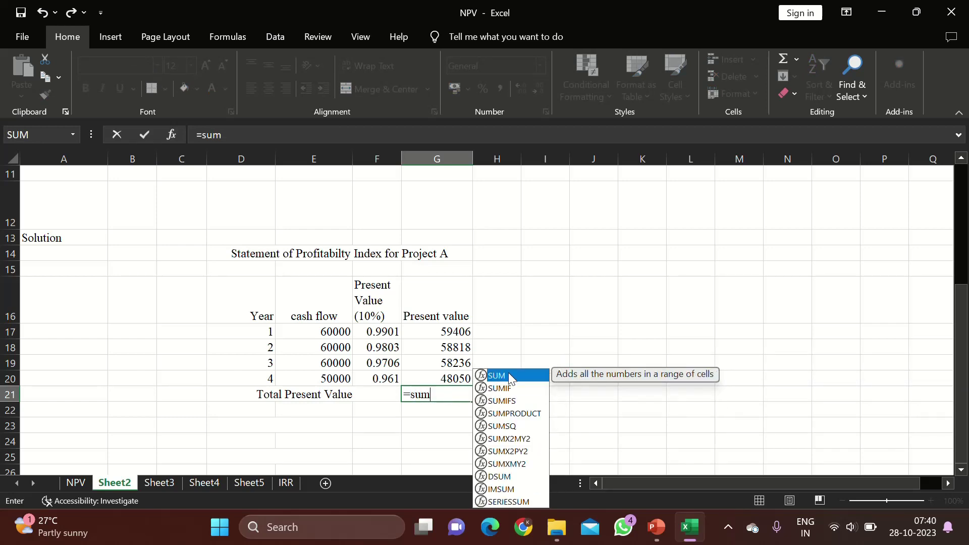
{"action": "double_click", "coordinate": [509, 377]}
{"action": "left_click_drag", "start_coordinate": [449, 331], "coordinate": [453, 376]}
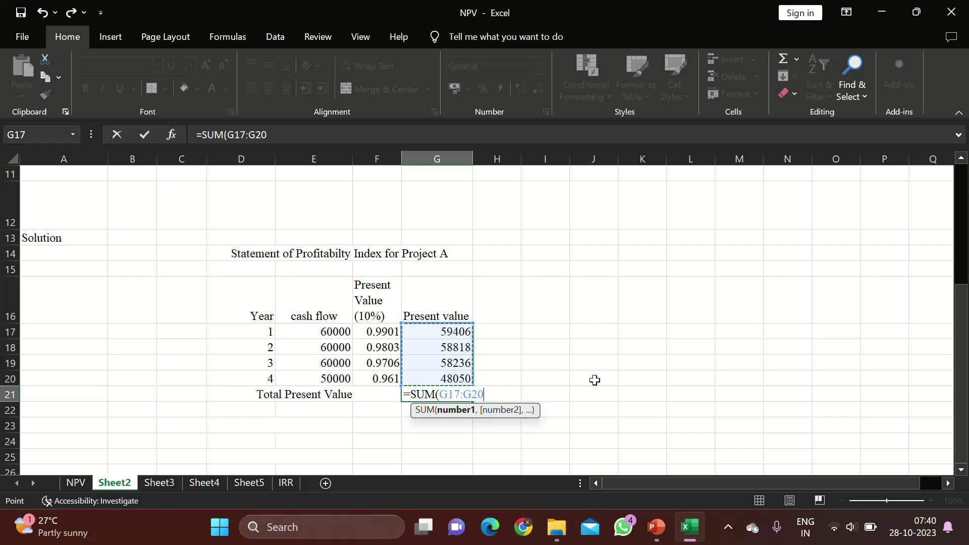
{"action": "key", "text": "Return"}
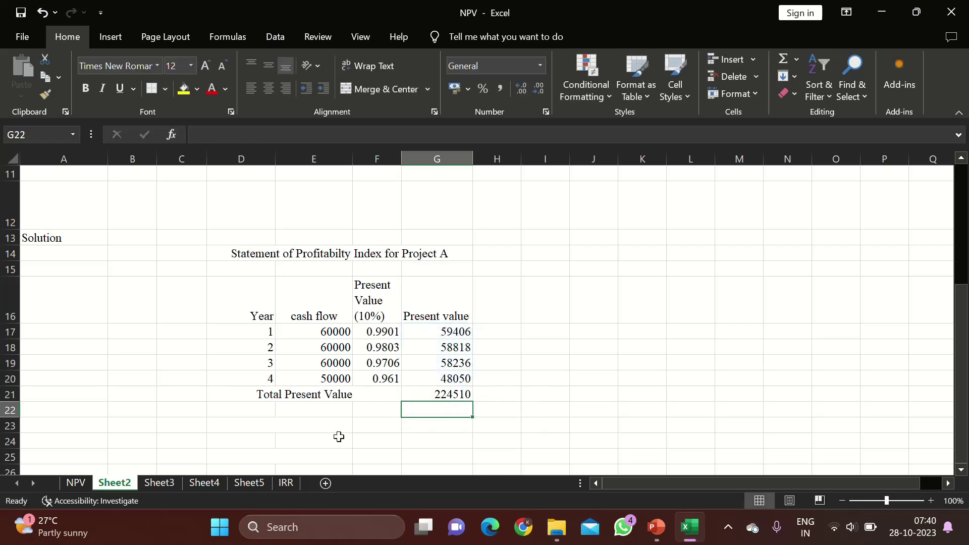
{"action": "left_click", "coordinate": [314, 410]}
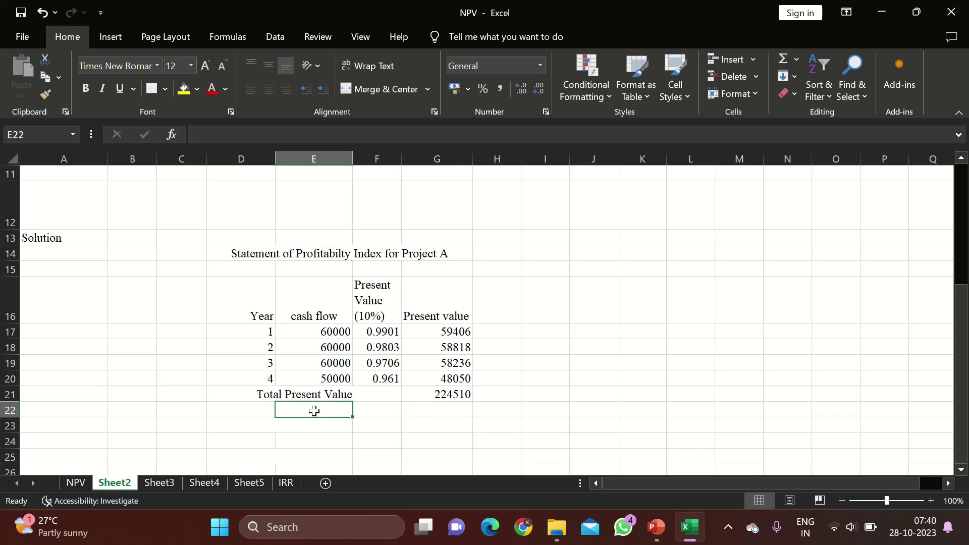
Enter 'Initial Investment' in E22 and merge-centre it across E22:F22
{"action": "type", "text": "Initial"}
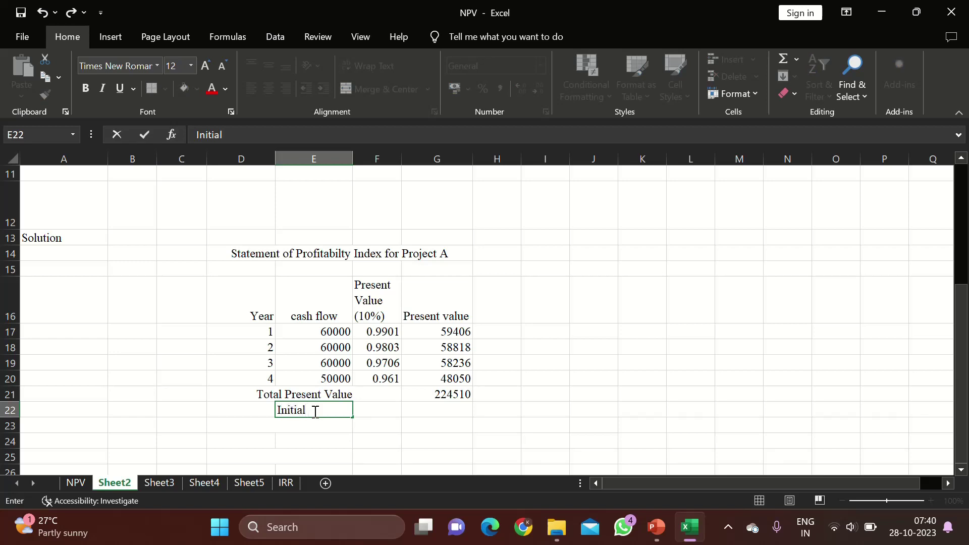
{"action": "type", "text": " Investment"}
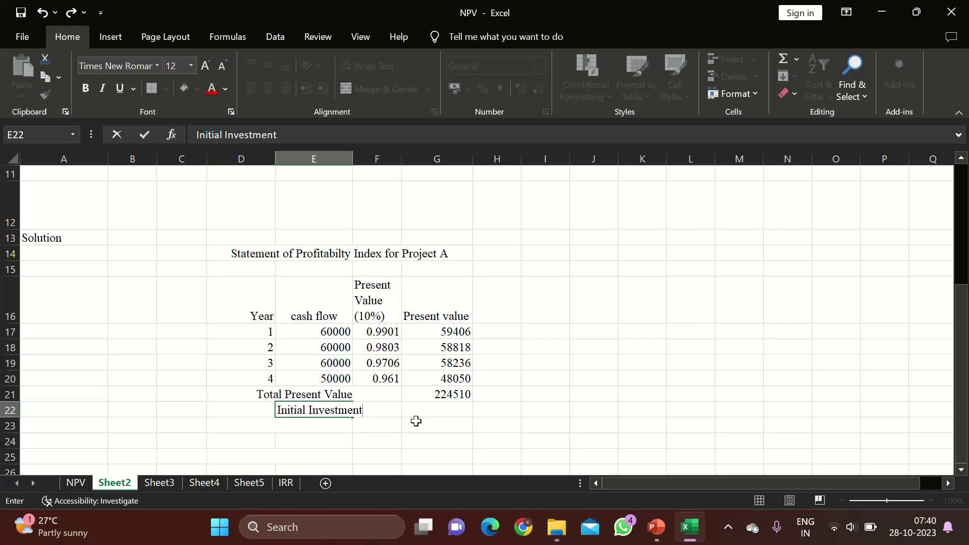
{"action": "left_click", "coordinate": [418, 422]}
{"action": "left_click_drag", "start_coordinate": [306, 410], "coordinate": [376, 411]}
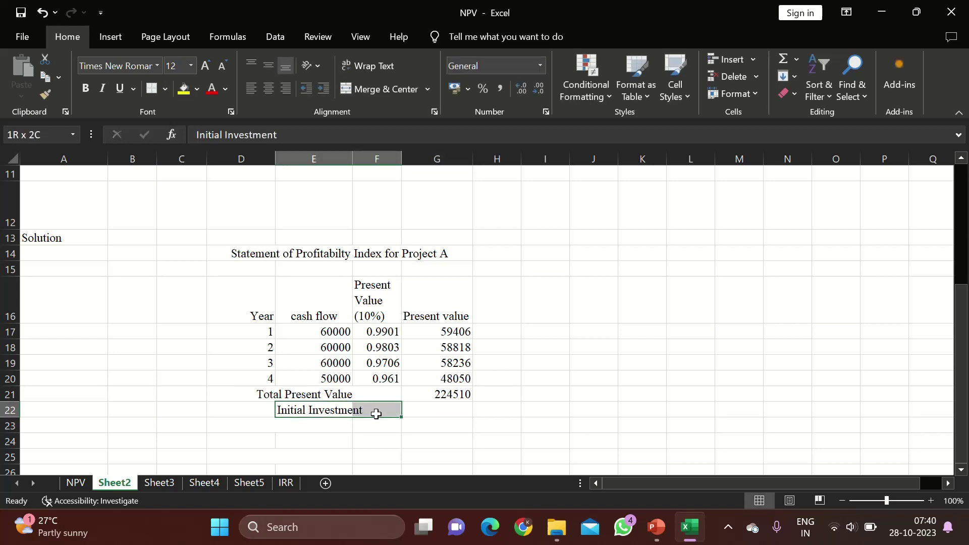
{"action": "left_click", "coordinate": [374, 88]}
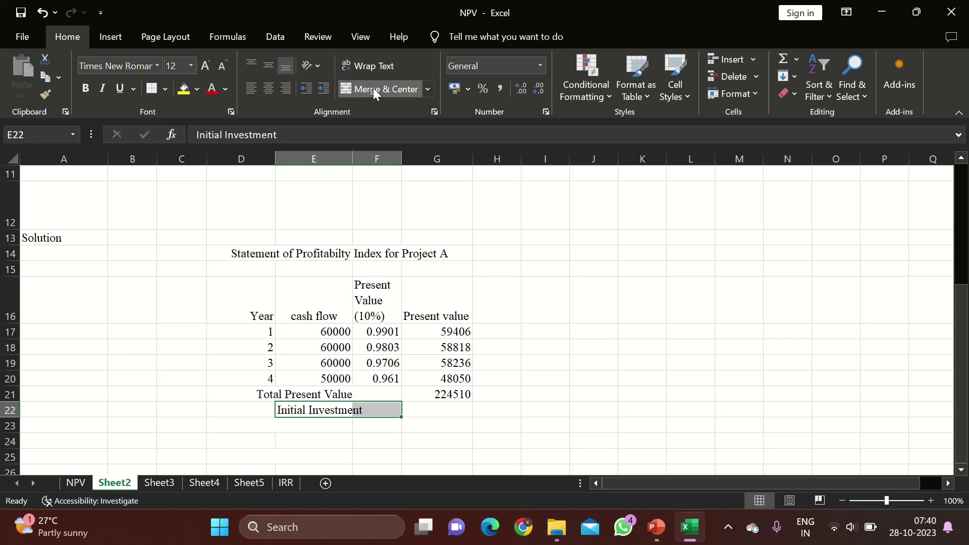
Enter the initial investment amount 200000 in G22
{"action": "left_click", "coordinate": [433, 411]}
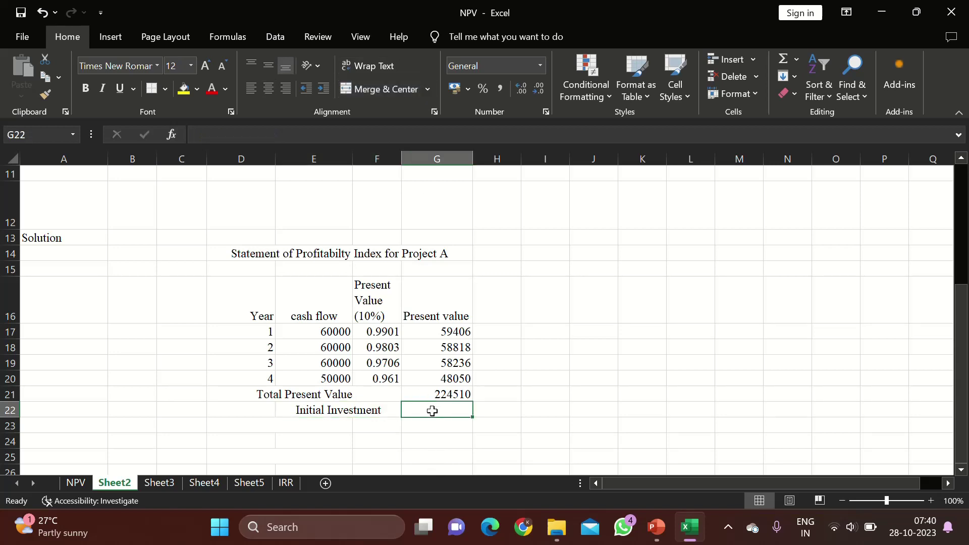
{"action": "type", "text": "200000"}
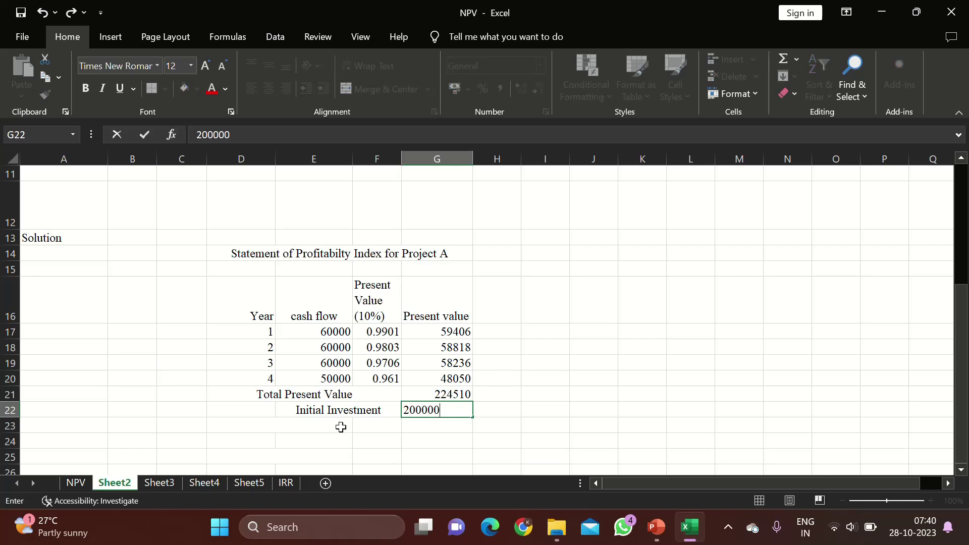
{"action": "left_click", "coordinate": [341, 428]}
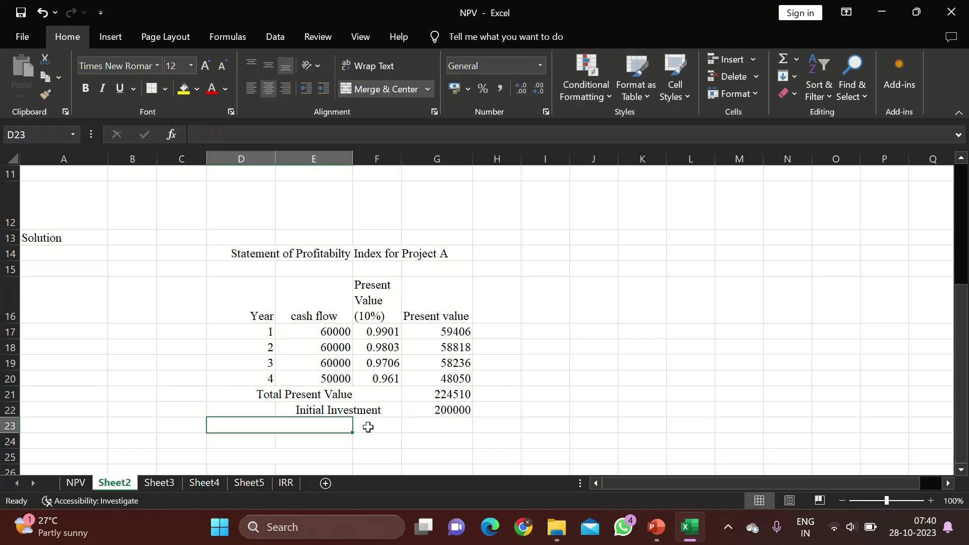
Clear the mistyped PI entry in row 23 and unmerge cells D23:E23
{"action": "type", "text": "PI"}
{"action": "key", "text": "BackSpace"}
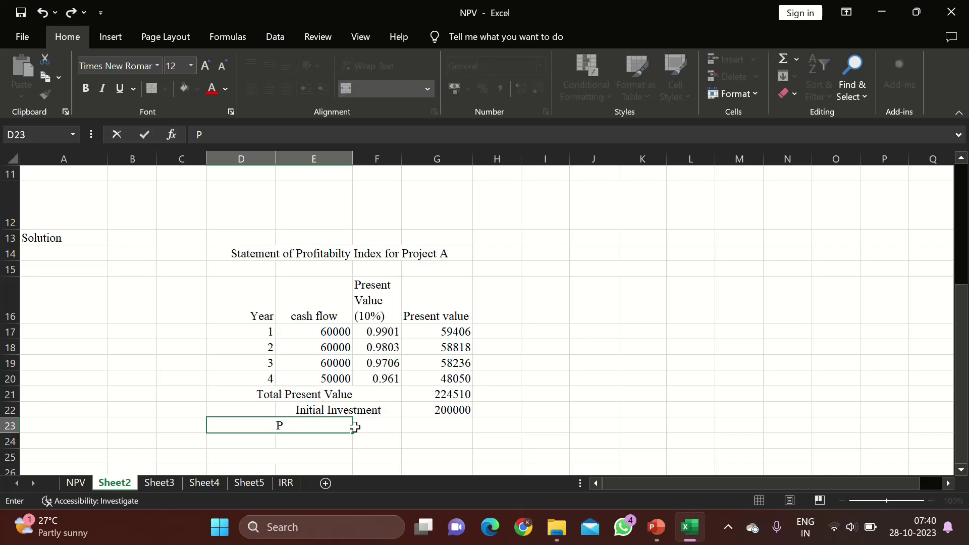
{"action": "key", "text": "BackSpace"}
{"action": "left_click", "coordinate": [525, 390]}
{"action": "left_click", "coordinate": [289, 428]}
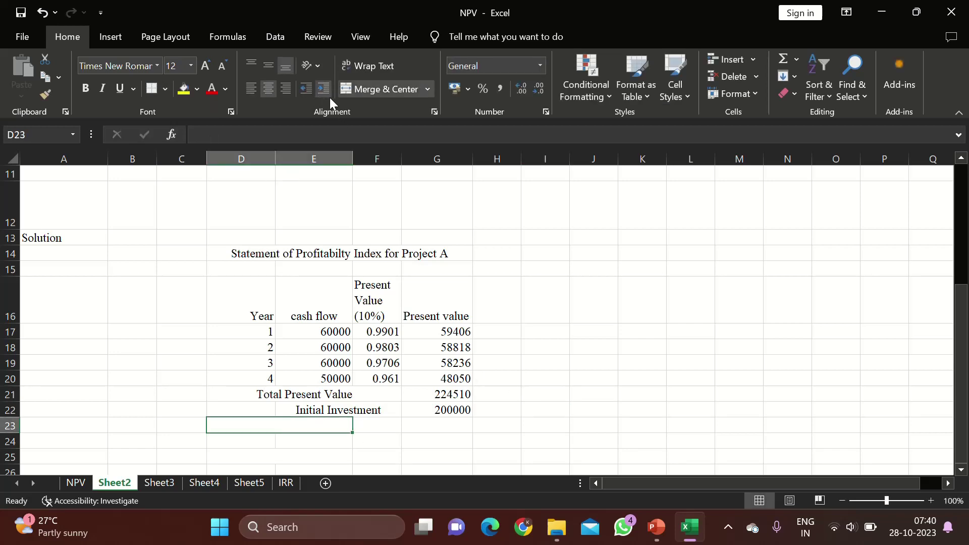
{"action": "left_click", "coordinate": [365, 92]}
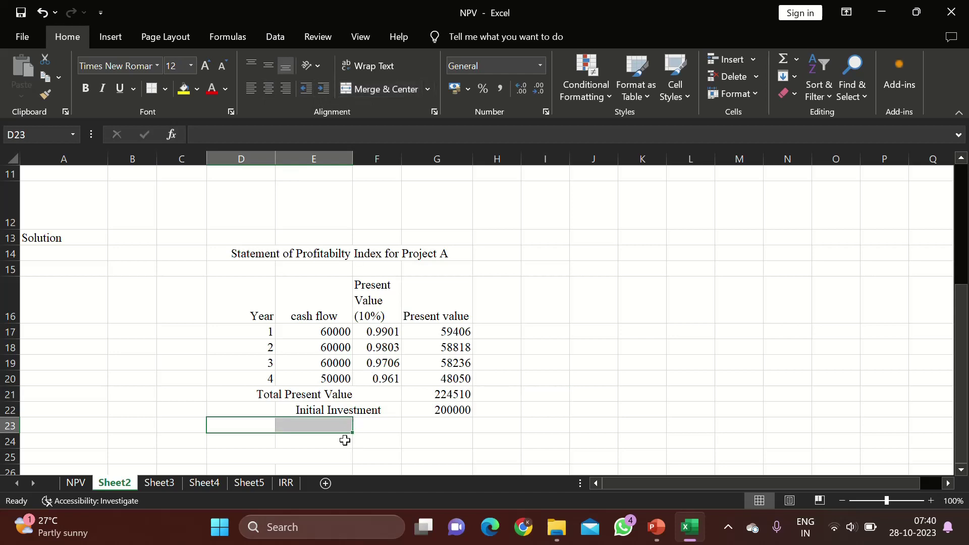
Enter 'Profitability Index' in E23, merge and centre it across E23:F23, and begin a formula in G23
{"action": "left_click", "coordinate": [322, 423]}
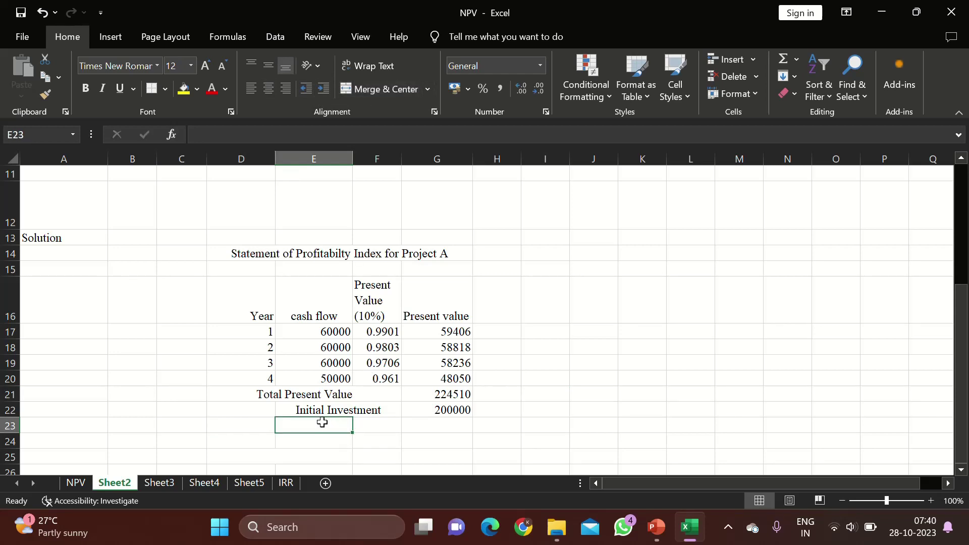
{"action": "type", "text": "PRo"}
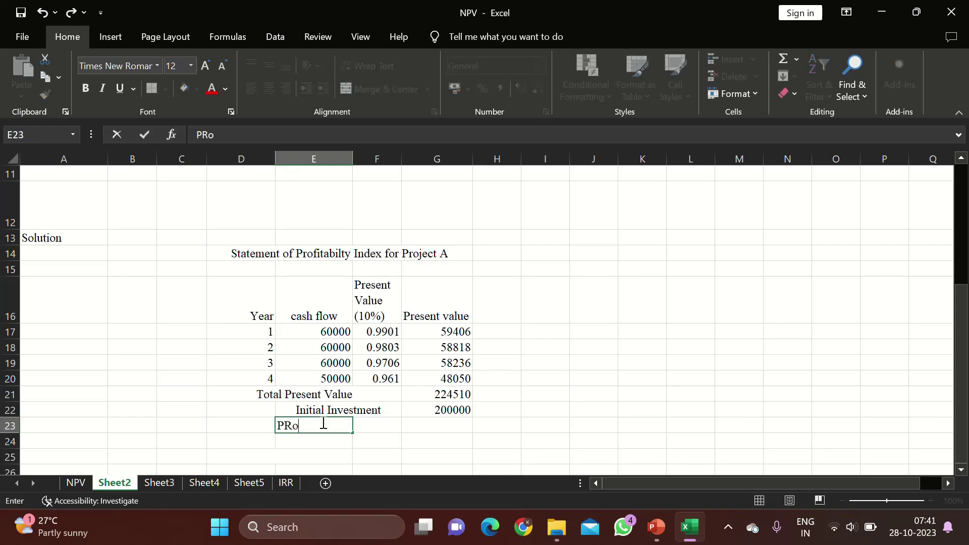
{"action": "key", "text": "BackSpace"}
{"action": "key", "text": "BackSpace"}
{"action": "type", "text": "rofitabil"}
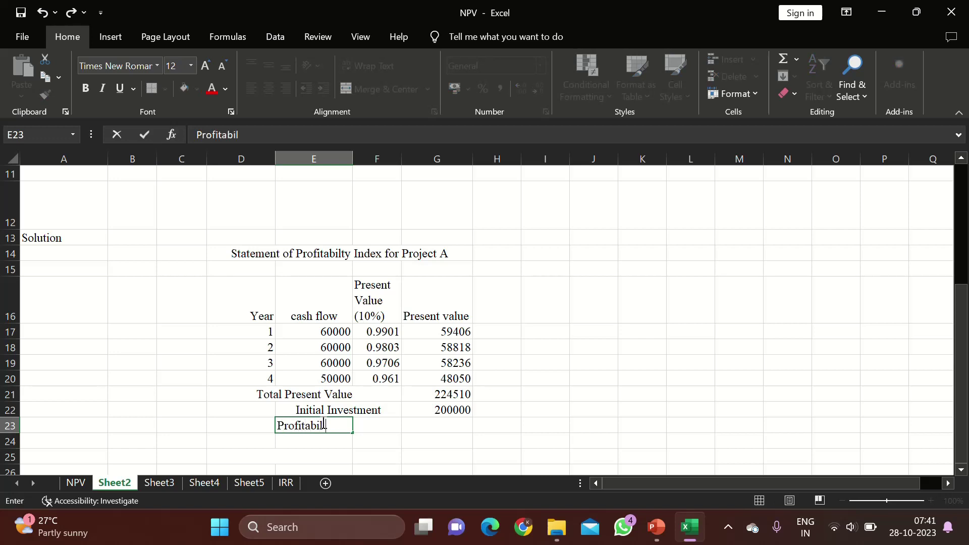
{"action": "type", "text": "ity Index"}
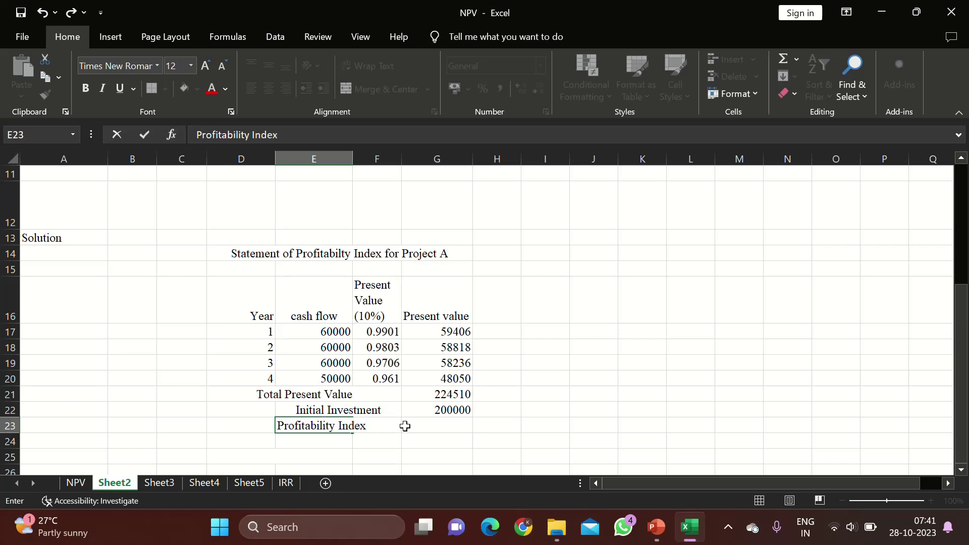
{"action": "left_click", "coordinate": [404, 426]}
{"action": "left_click_drag", "start_coordinate": [311, 427], "coordinate": [377, 420]}
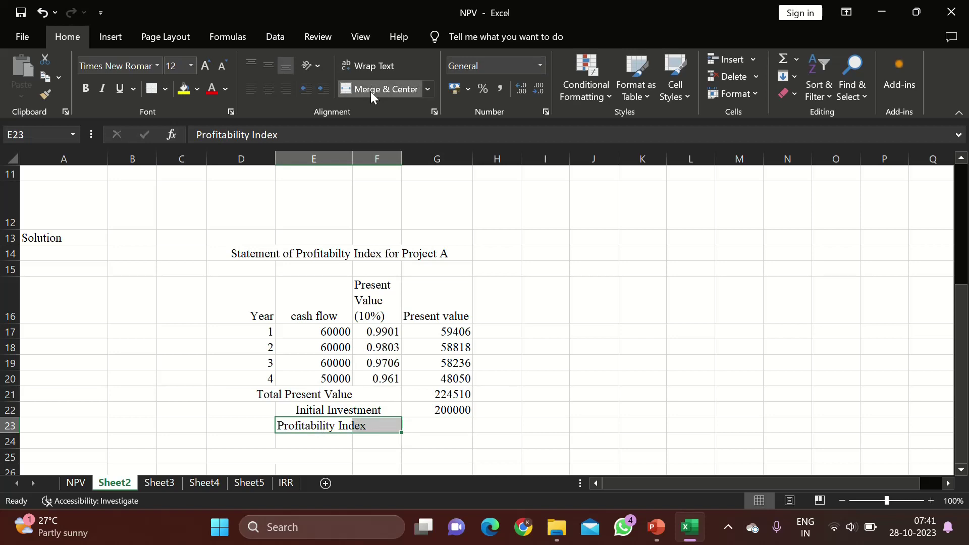
{"action": "left_click", "coordinate": [371, 92]}
{"action": "left_click", "coordinate": [427, 426]}
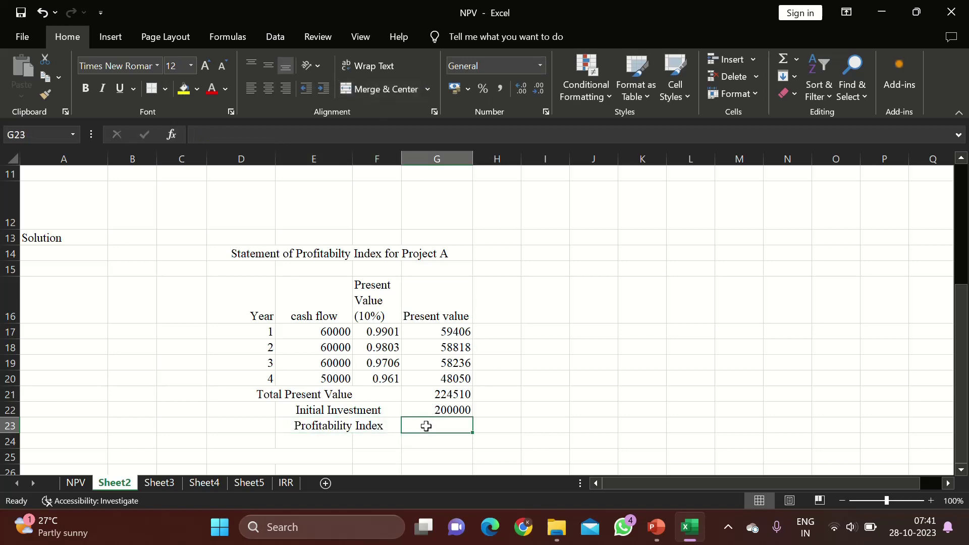
{"action": "type", "text": "="}
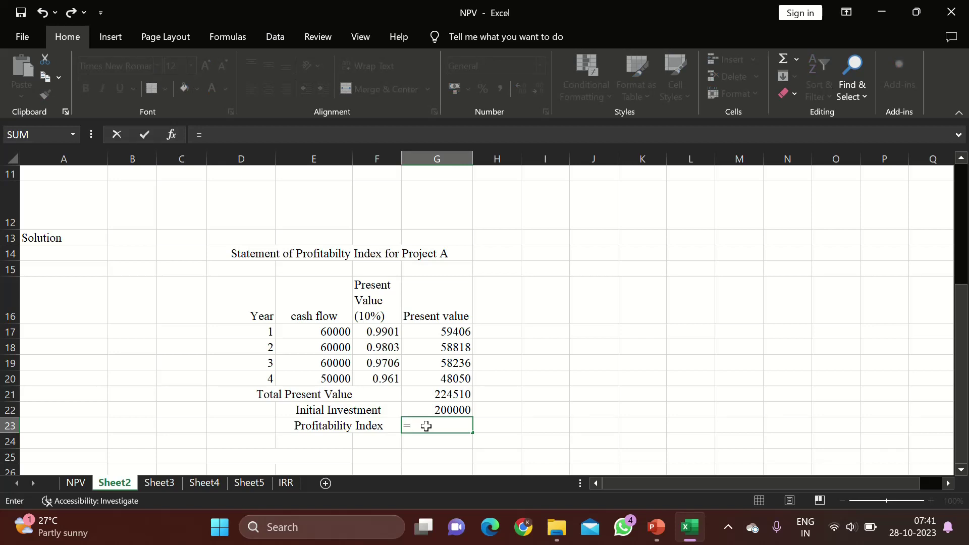
Enter =G21/G22 in G23, dividing total present value by the 200000 initial investment
{"action": "left_click", "coordinate": [446, 396]}
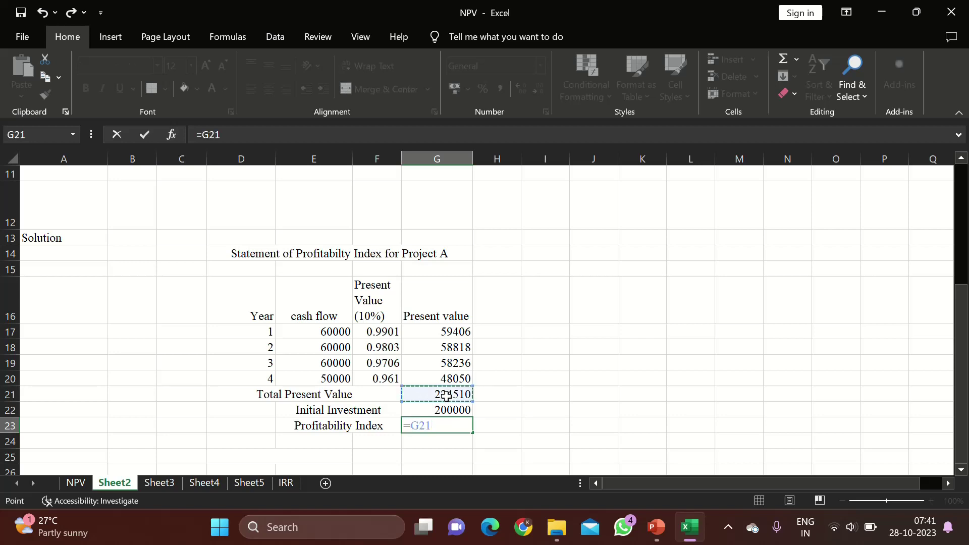
{"action": "type", "text": "/"}
{"action": "left_click", "coordinate": [455, 409]}
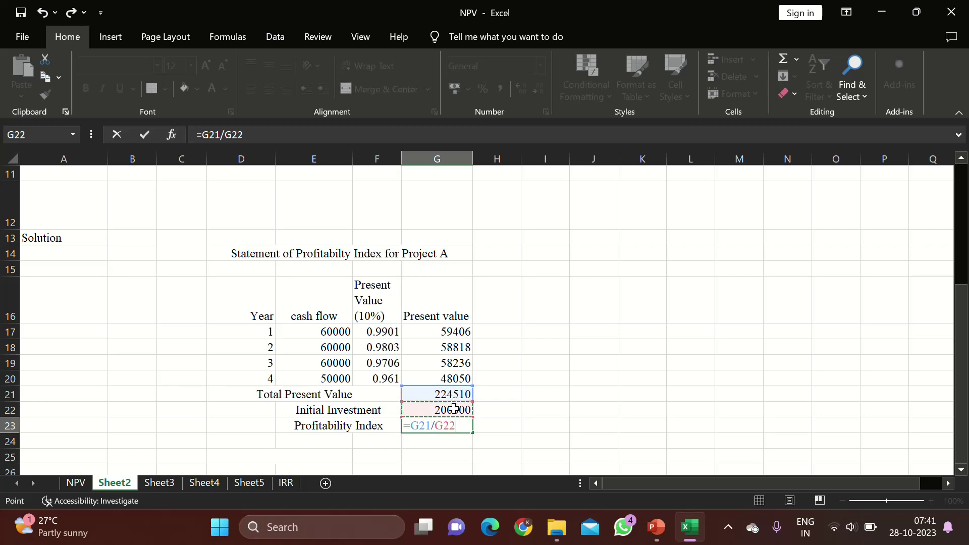
{"action": "key", "text": "Return"}
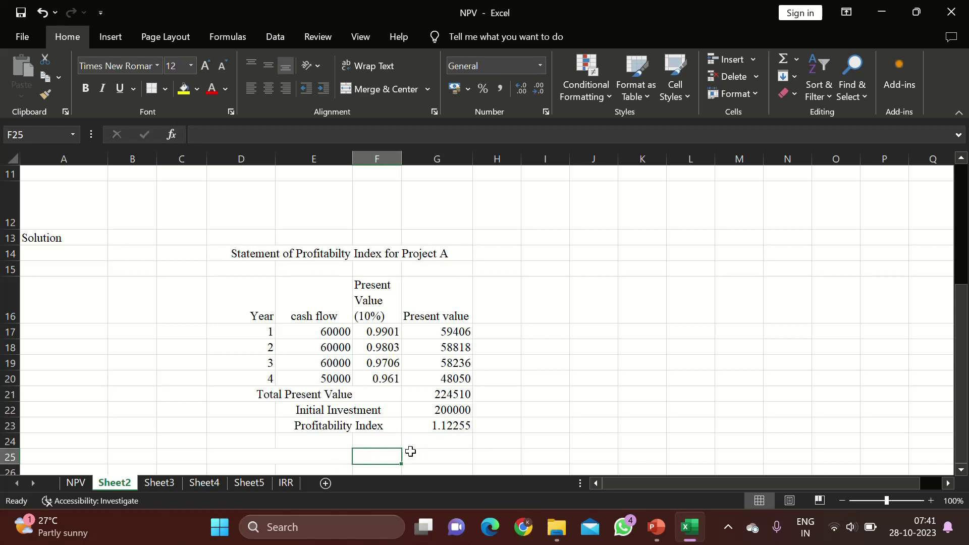
Enter 'Accept the Project' in F25 and merge and centre it across F25:G25
{"action": "type", "text": "Acc"}
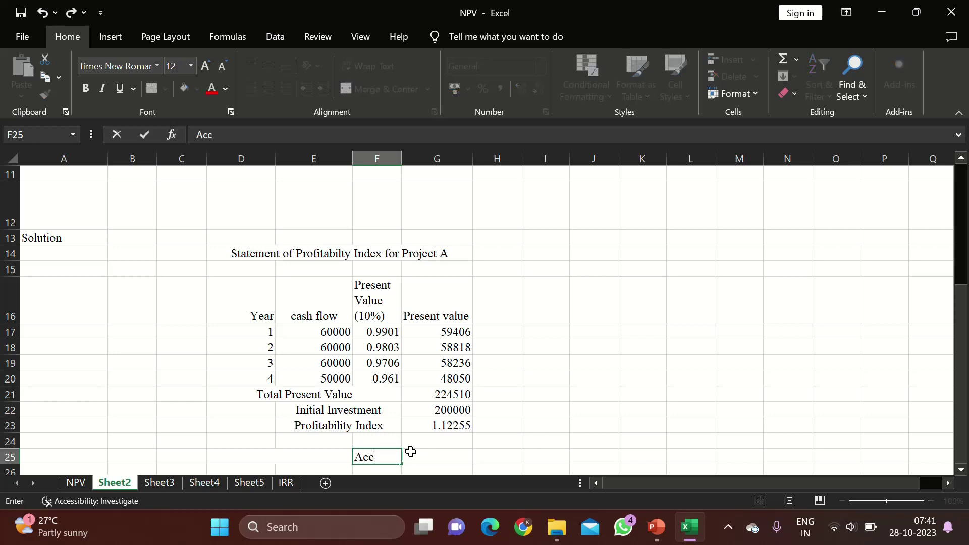
{"action": "type", "text": "ept the Project"}
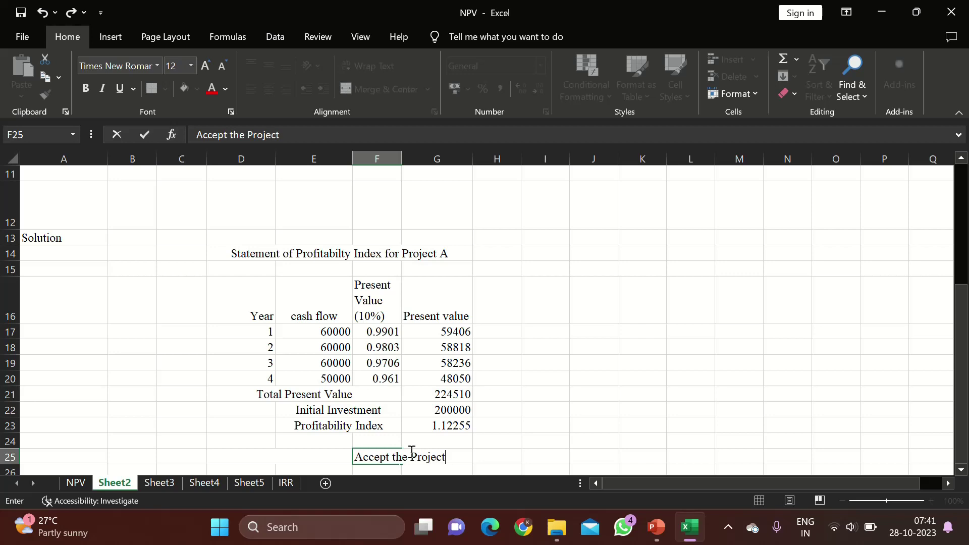
{"action": "right_click", "coordinate": [492, 467]}
{"action": "key", "text": "Escape"}
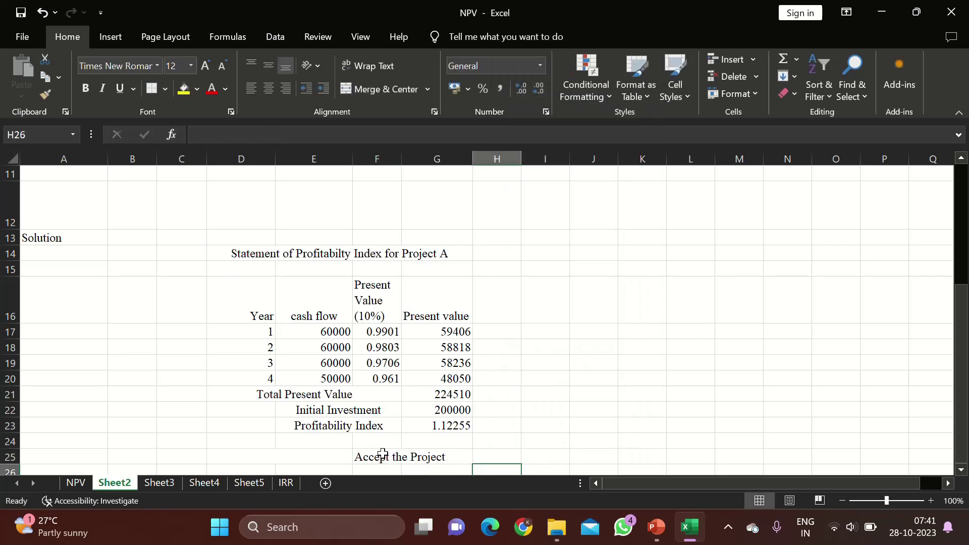
{"action": "left_click_drag", "start_coordinate": [380, 456], "coordinate": [407, 105]}
{"action": "left_click", "coordinate": [609, 302]}
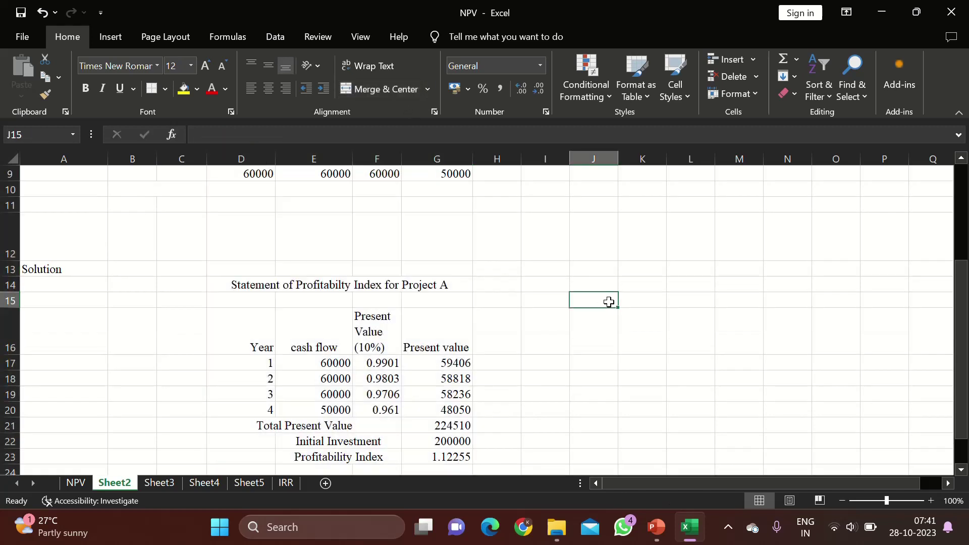
{"action": "left_click_drag", "start_coordinate": [965, 290], "coordinate": [965, 323]}
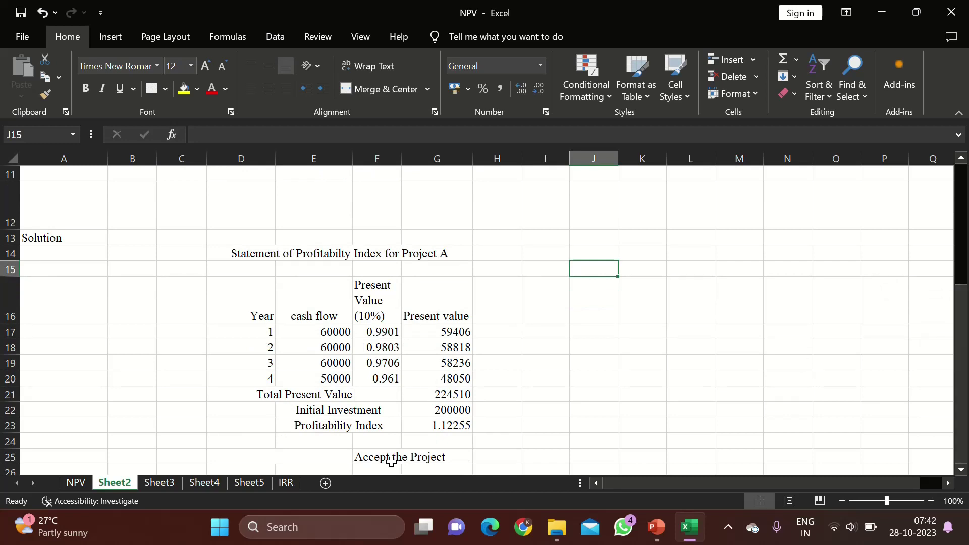
{"action": "left_click_drag", "start_coordinate": [382, 457], "coordinate": [427, 458]}
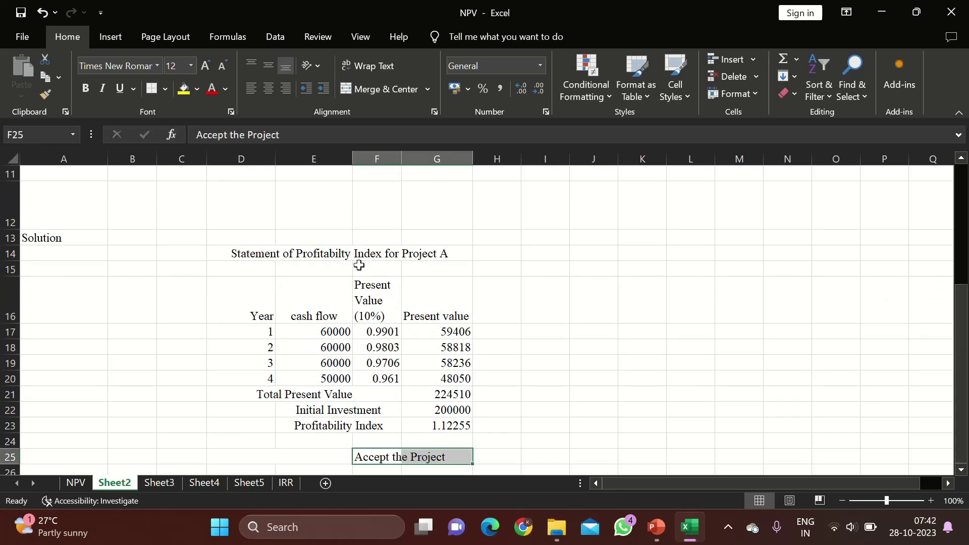
{"action": "left_click", "coordinate": [372, 92]}
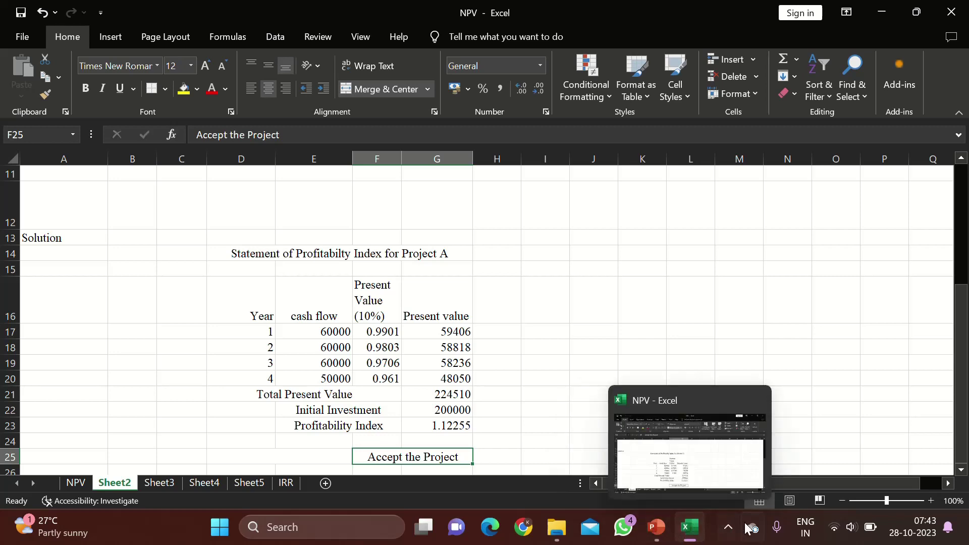
{"action": "left_click", "coordinate": [727, 526]}
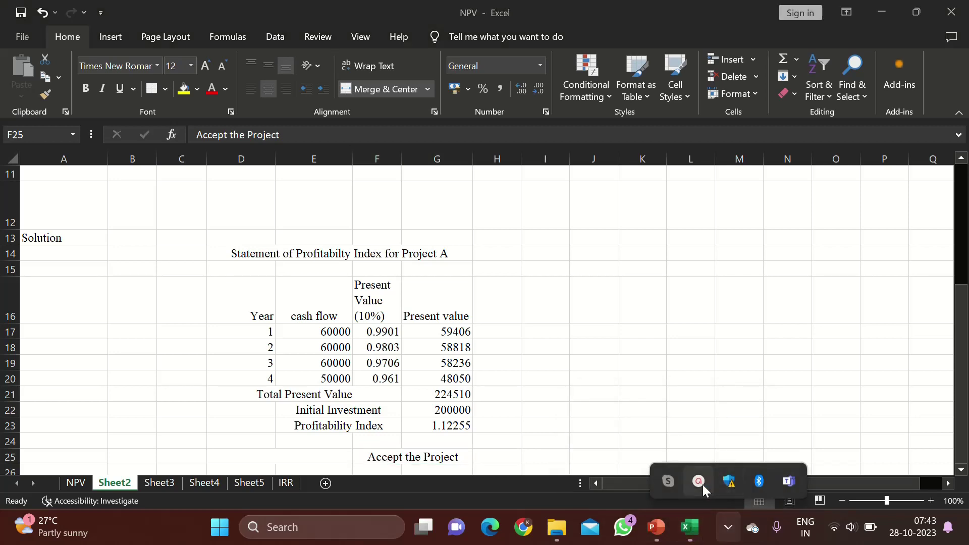